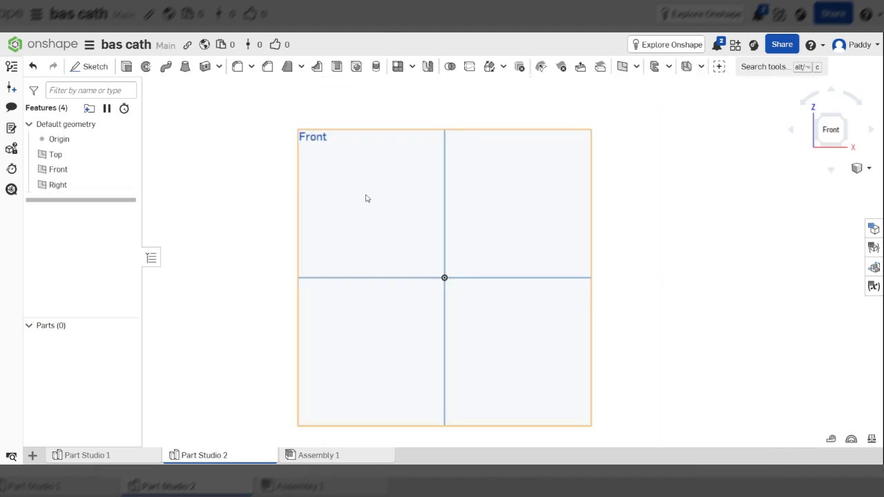
Start a sketch on the Front plane and draw a centre rectangle about 143 by 55 mm from the origin.
click(365, 195)
key(shift+2)
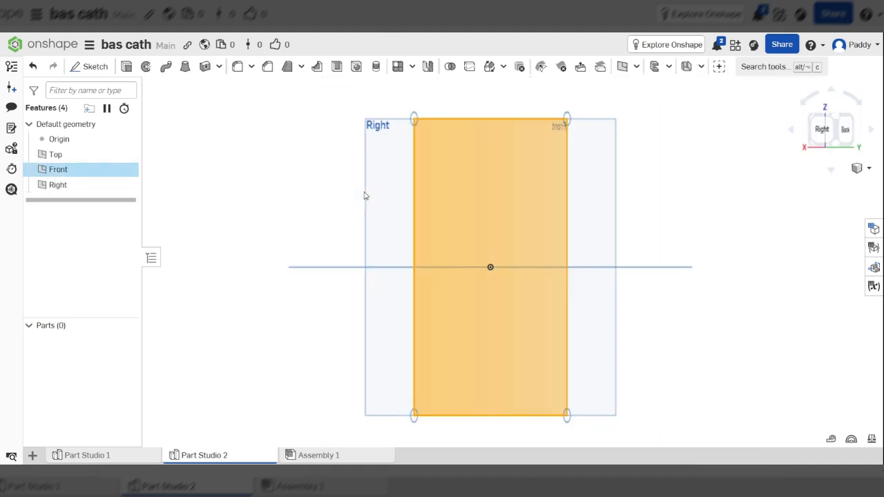
key(shift+1)
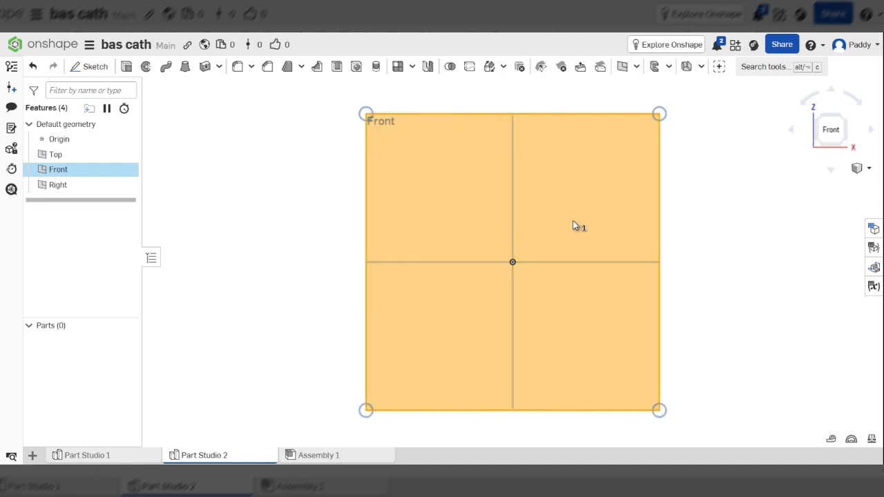
click(77, 68)
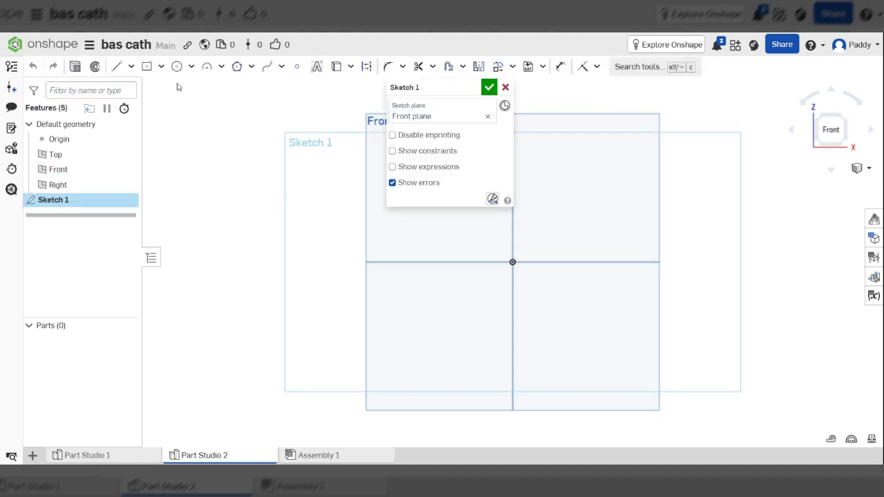
click(146, 68)
click(512, 262)
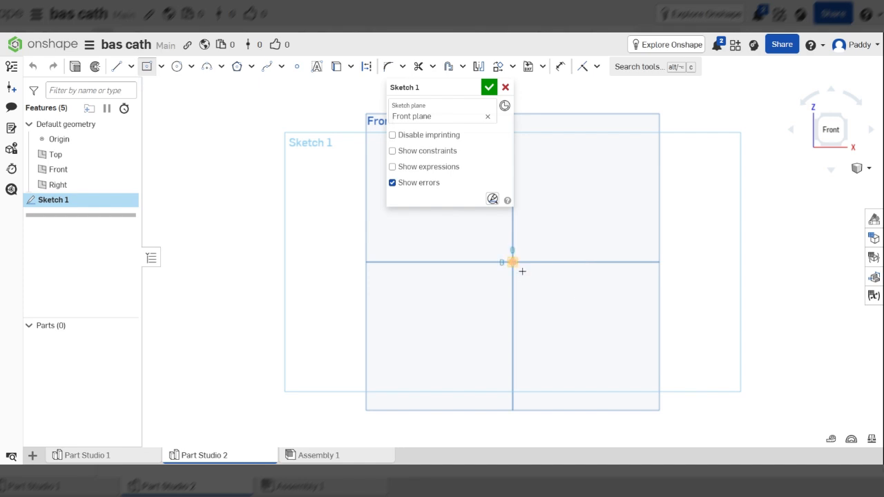
click(652, 317)
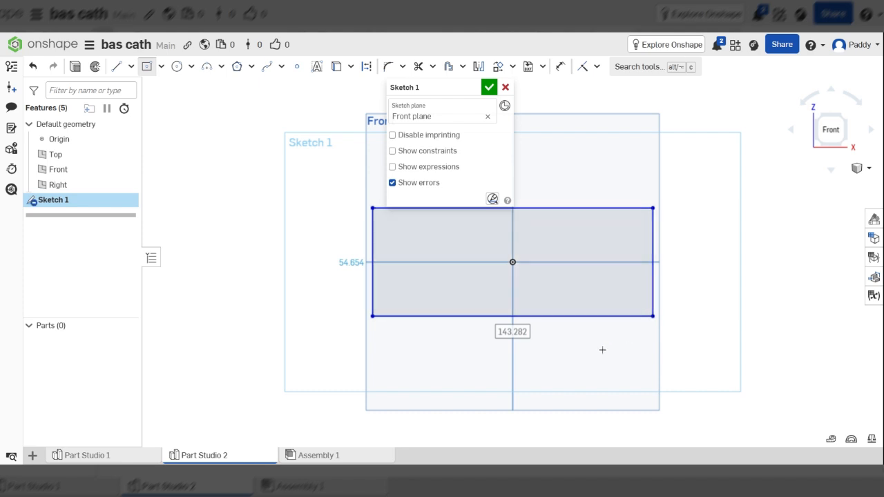
Set the rectangle's width to 60 mm and its height to 20 mm.
scroll(609, 304, up, 1)
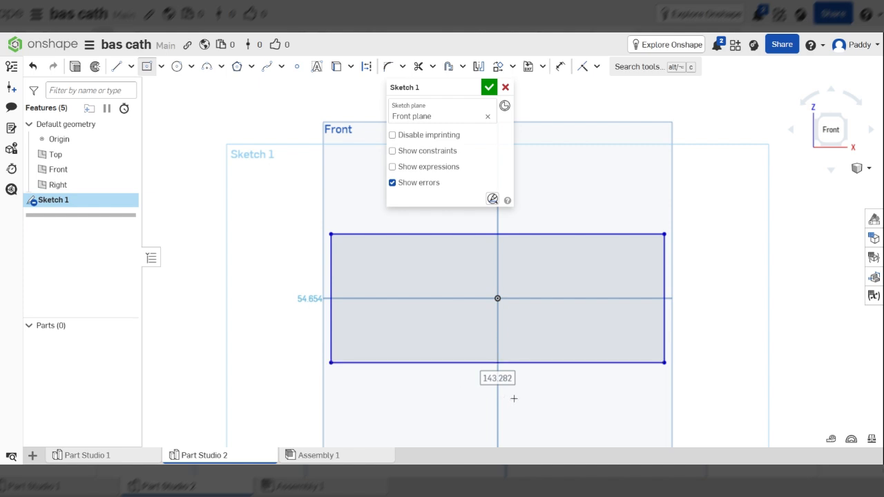
double_click(497, 378)
text(60)
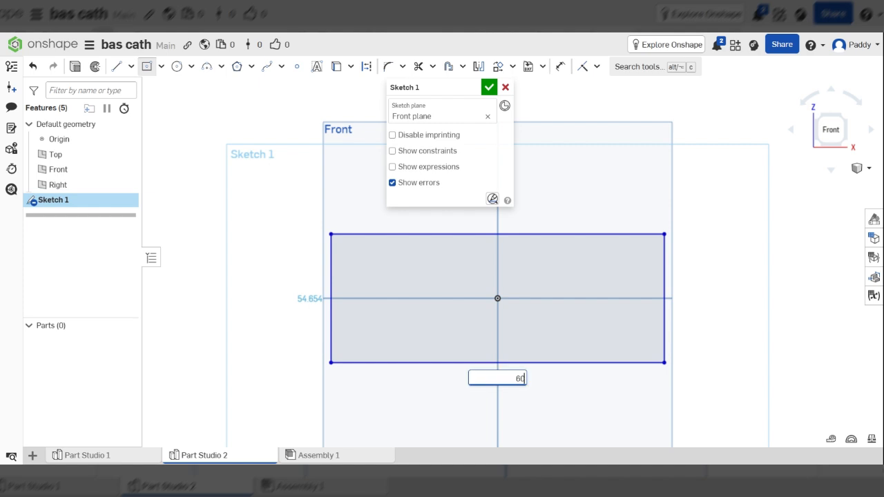
key(Return)
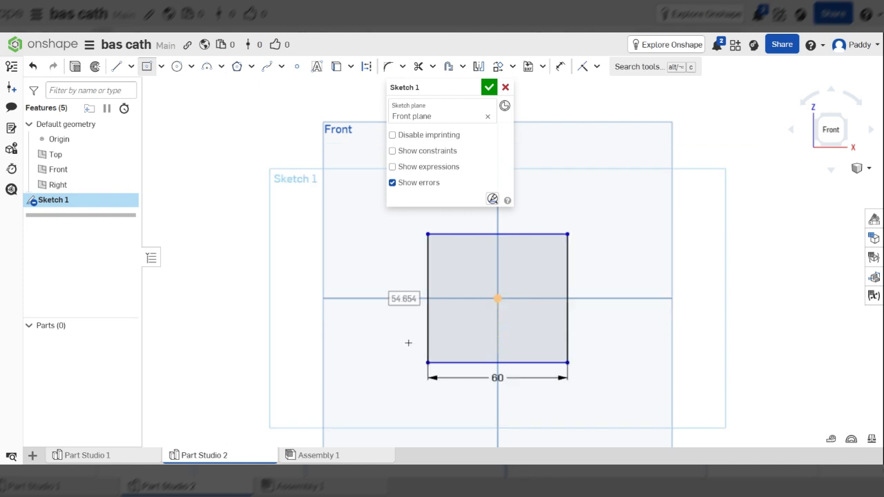
click(378, 282)
text(2)
key(Return)
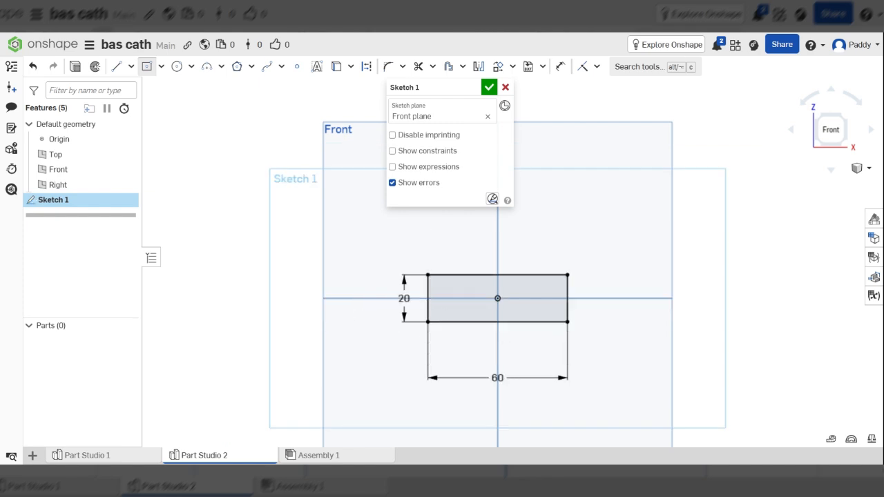
Round all four corners of the rectangle with 5 mm sketch fillets.
scroll(504, 378, up, 3)
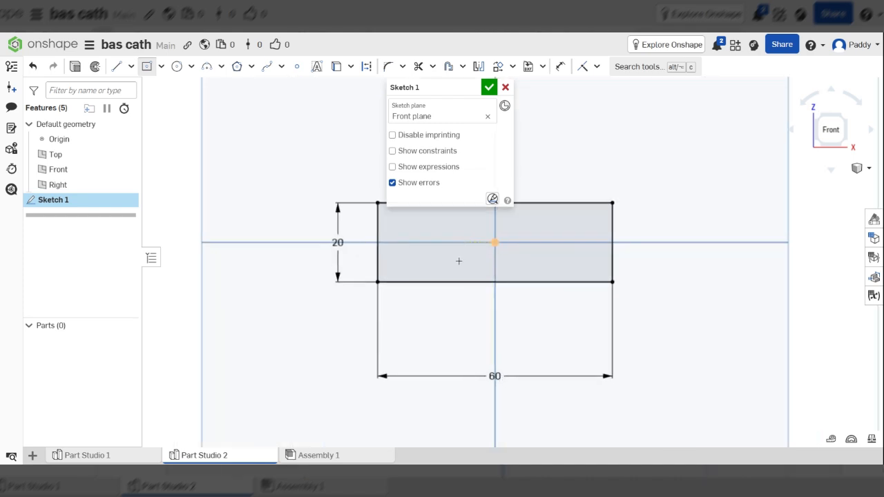
scroll(428, 290, down, 1)
drag(464, 88, 750, 185)
scroll(580, 265, up, 3)
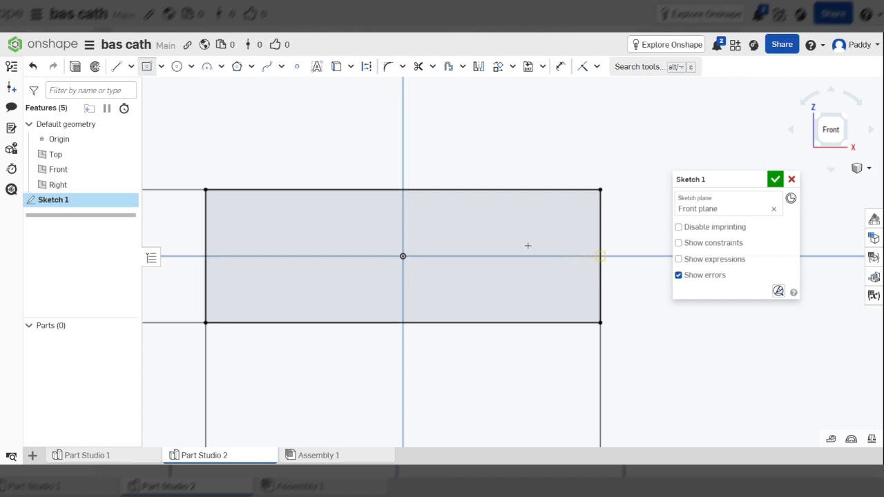
scroll(527, 245, down, 2)
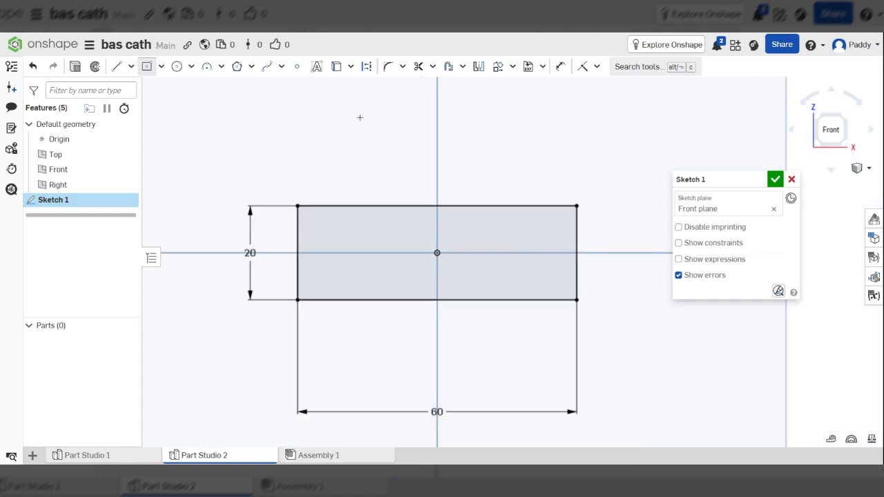
click(297, 205)
click(298, 300)
click(576, 299)
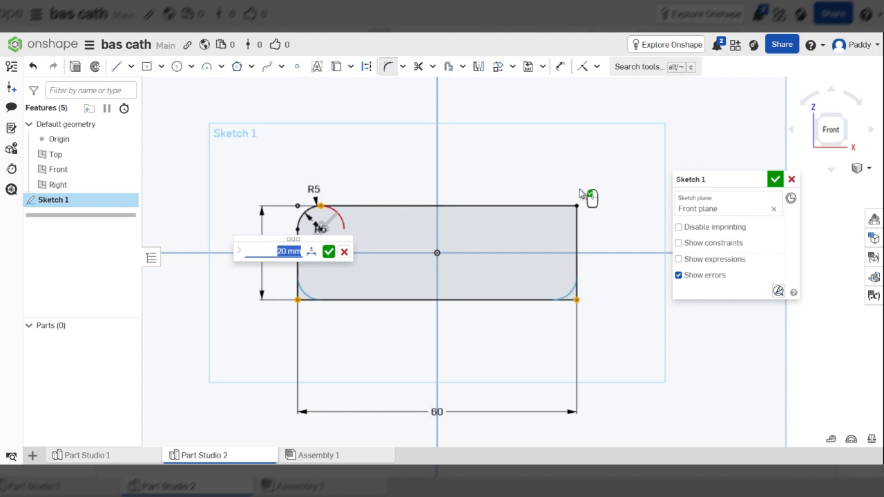
click(576, 205)
click(724, 129)
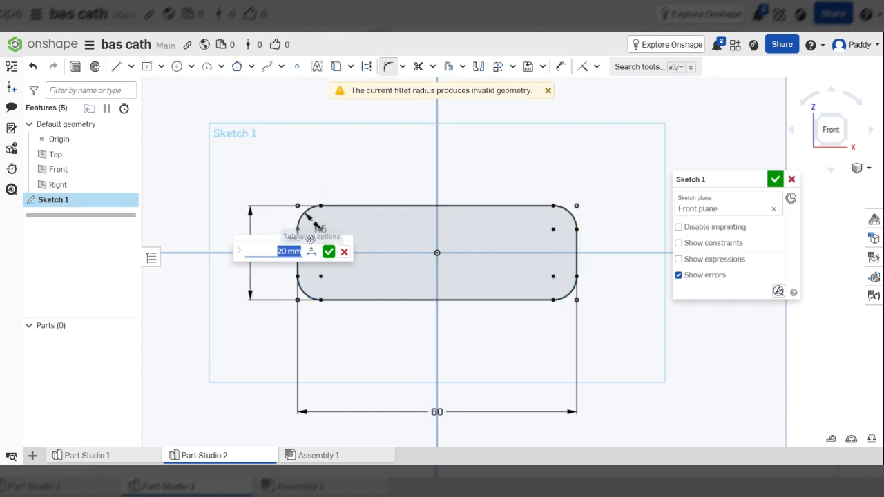
click(340, 251)
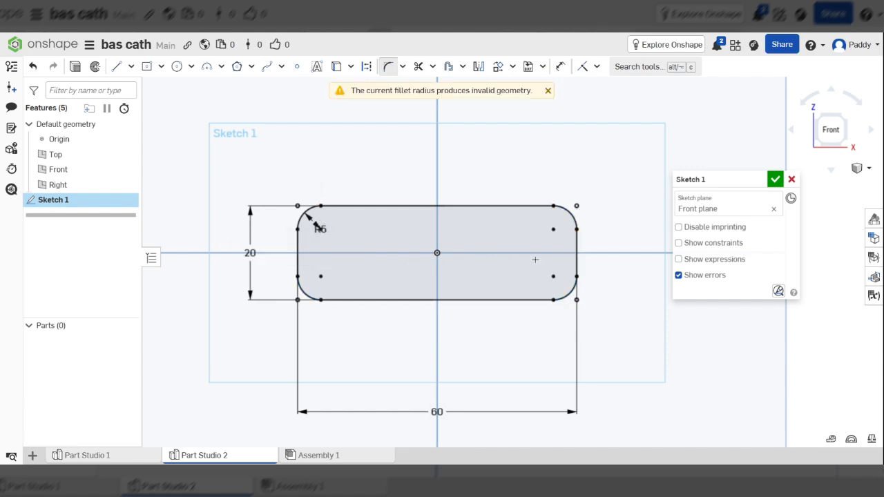
Draw a 3 mm diameter circle near the rectangle's upper-right corner for the keyring hole.
click(176, 68)
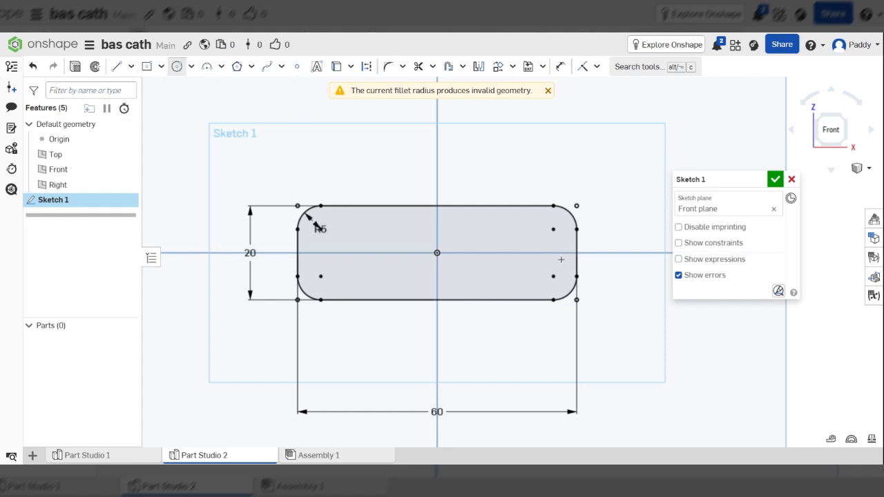
scroll(560, 259, up, 5)
click(533, 228)
text(3)
key(Return)
scroll(605, 218, down, 1)
scroll(629, 207, down, 2)
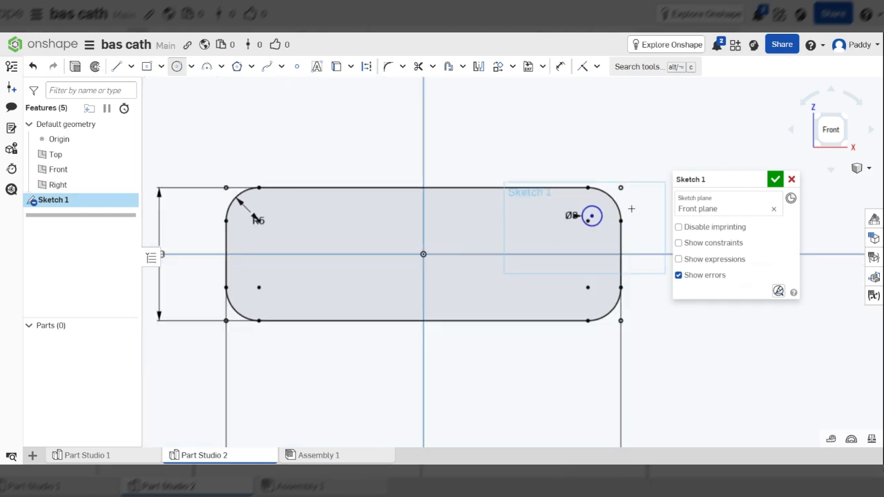
scroll(469, 236, down, 2)
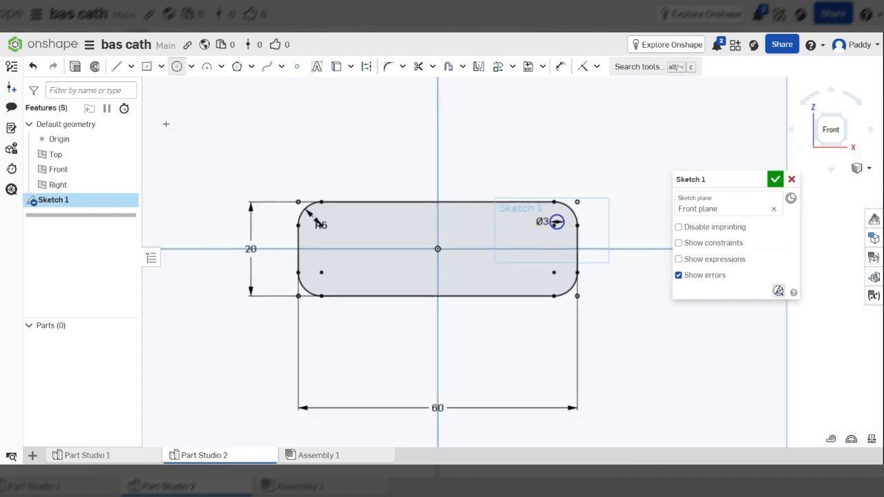
Extrude the rounded rectangle with its hole 3 mm as a new solid.
click(77, 67)
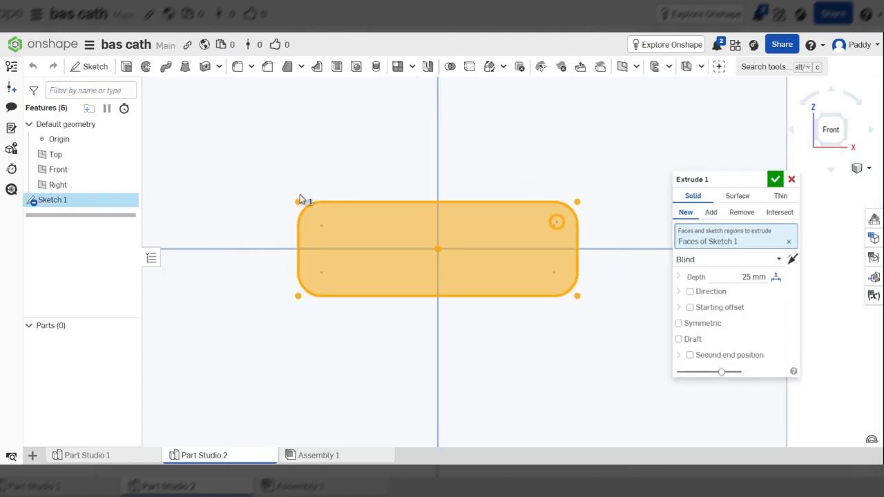
click(752, 276)
text(3)
key(Return)
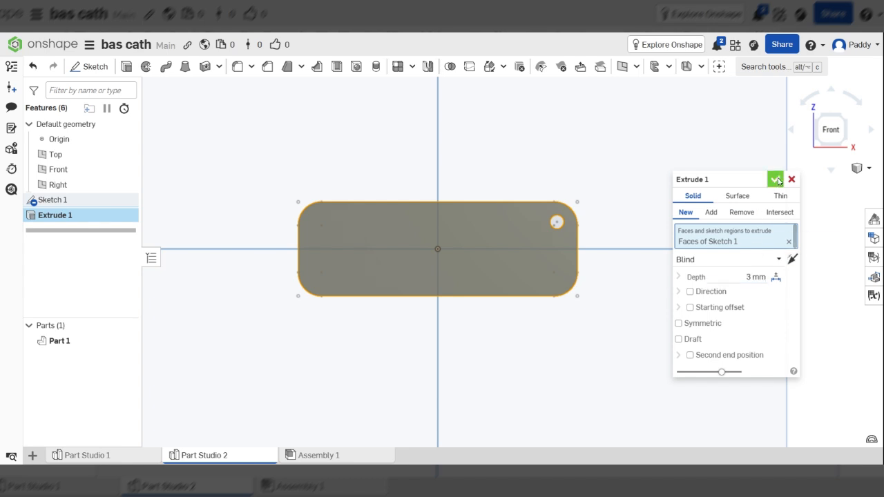
click(775, 180)
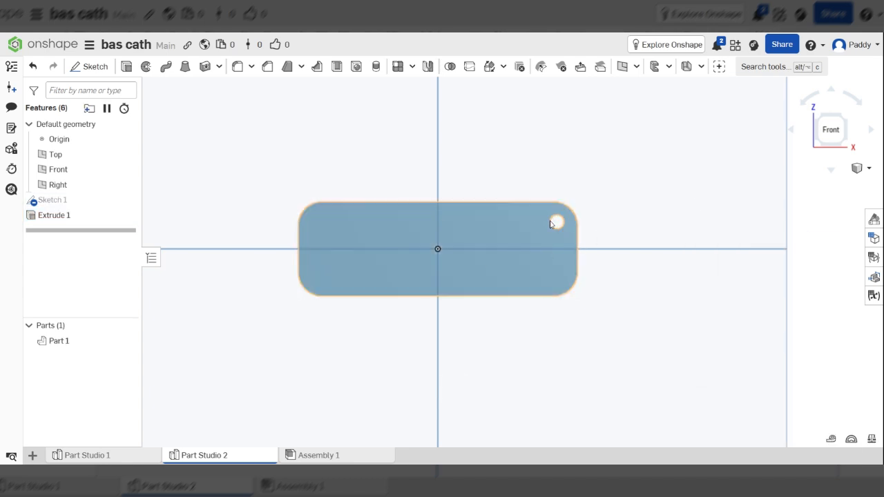
Fillet the edges of the plate's front and back faces with a 1 mm radius.
mouse_move(550, 247)
right_down()
mouse_move(596, 270)
mouse_move(550, 249)
mouse_move(553, 255)
right_up()
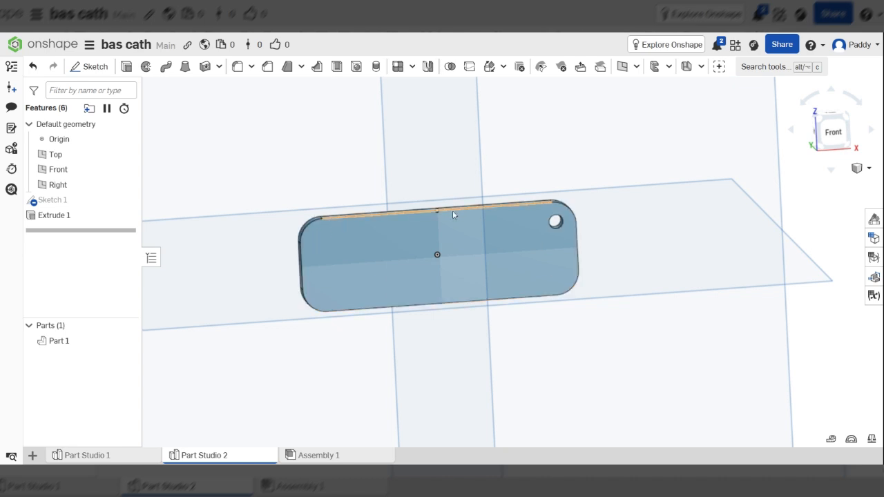
click(236, 67)
click(507, 248)
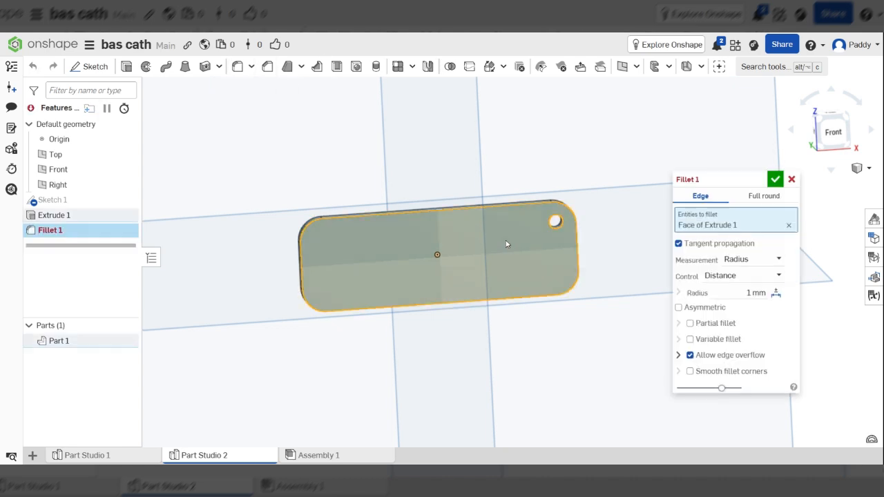
right_drag(475, 197, 587, 230)
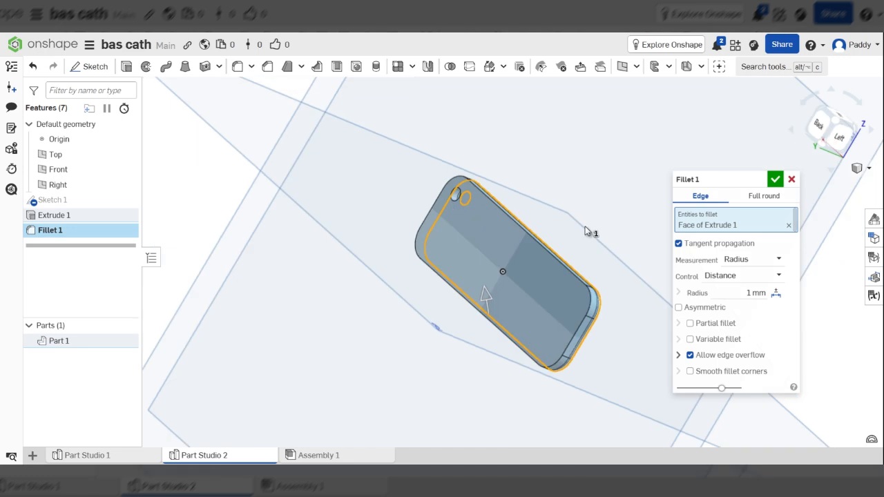
click(482, 235)
right_drag(482, 235, 501, 204)
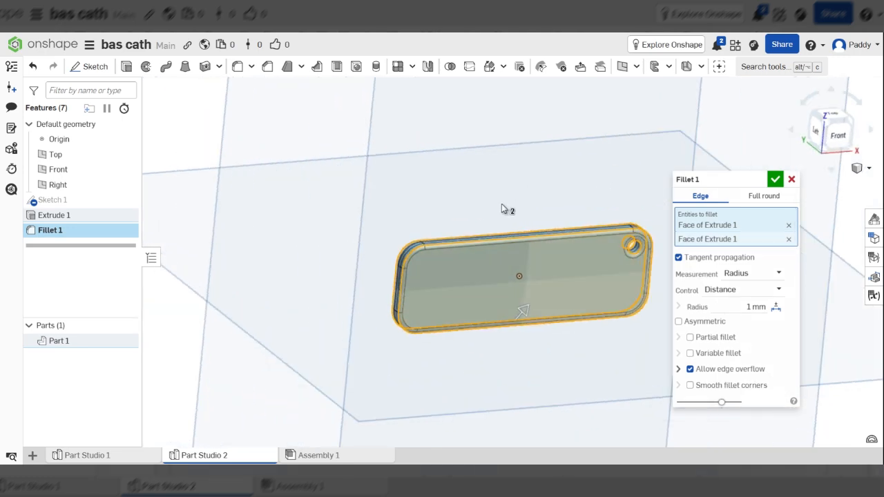
click(774, 179)
Start a new sketch on the plate's front face, viewed from the front.
scroll(525, 236, down, 3)
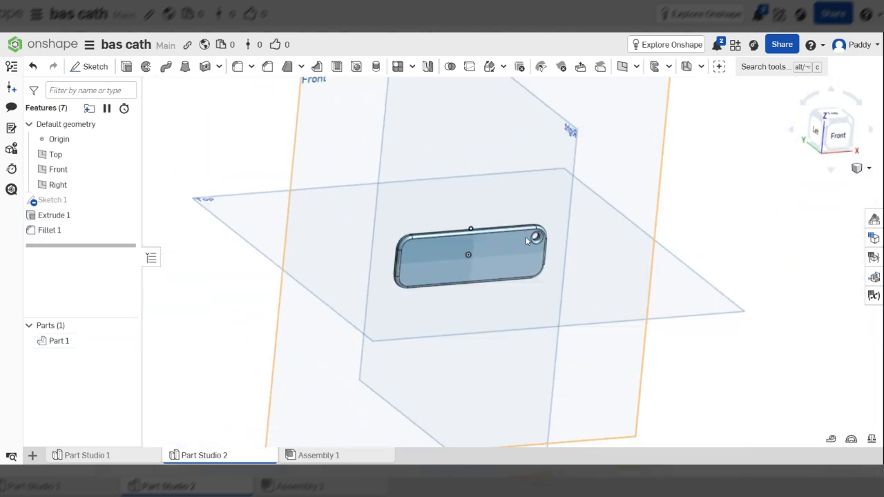
scroll(483, 268, up, 3)
right_drag(483, 269, 483, 287)
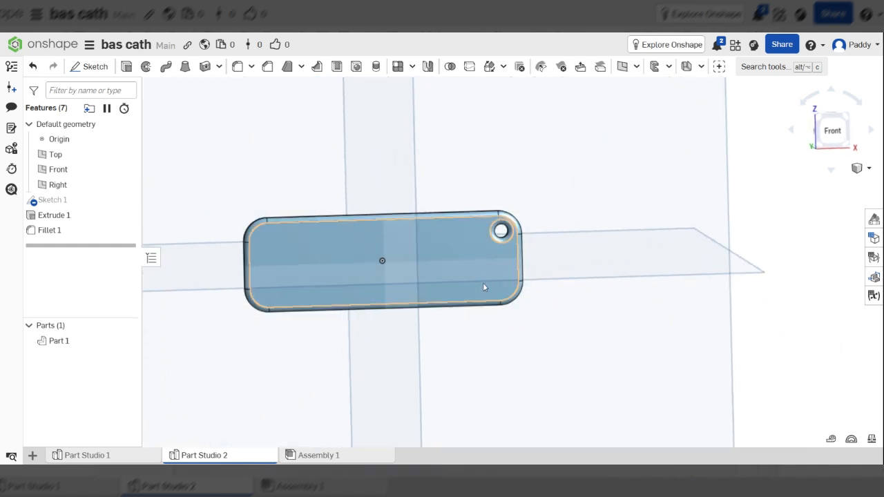
click(453, 235)
key(shift+1)
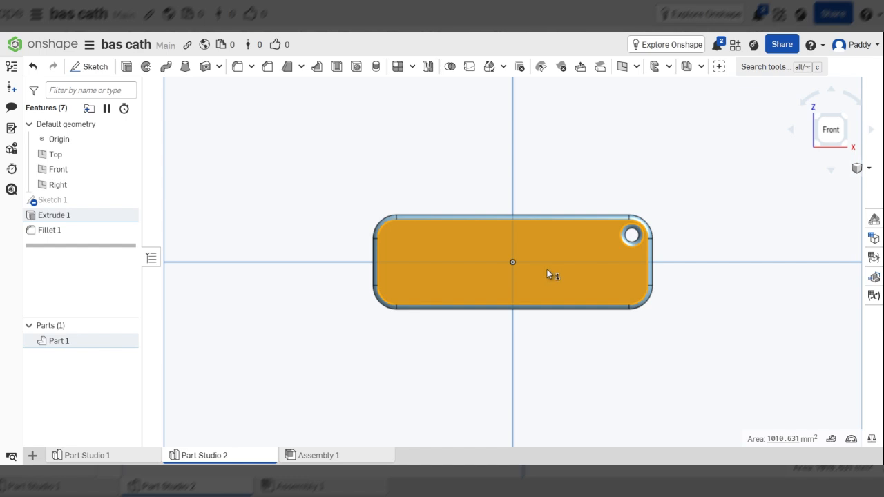
scroll(552, 271, up, 3)
click(92, 66)
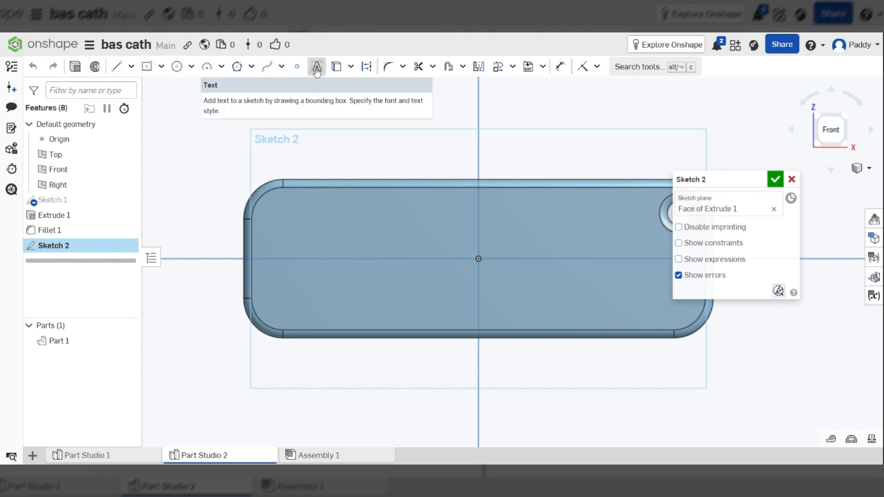
Add a sketch text box across the middle of the plate reading "St. Patrick's Day".
scroll(197, 149, down, 3)
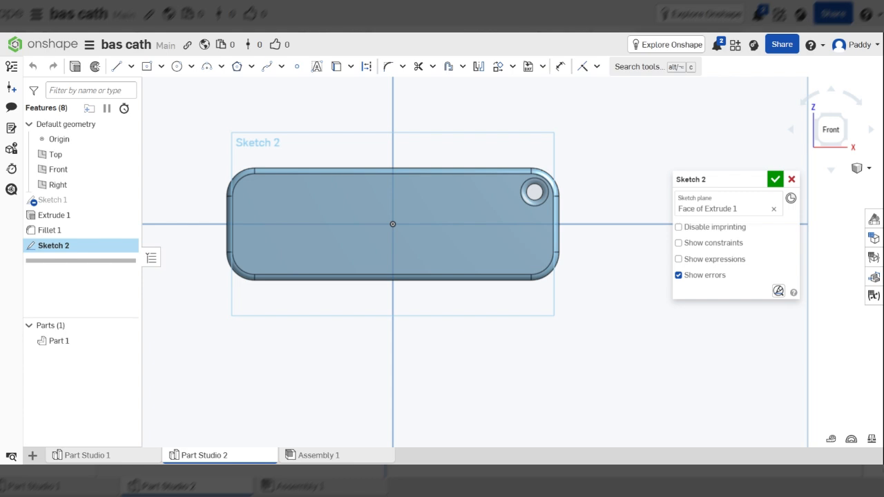
click(315, 68)
click(275, 187)
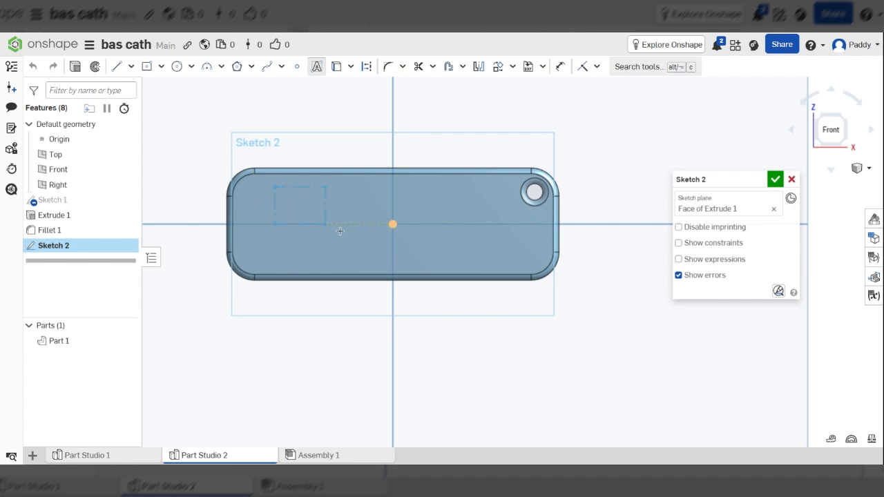
click(494, 252)
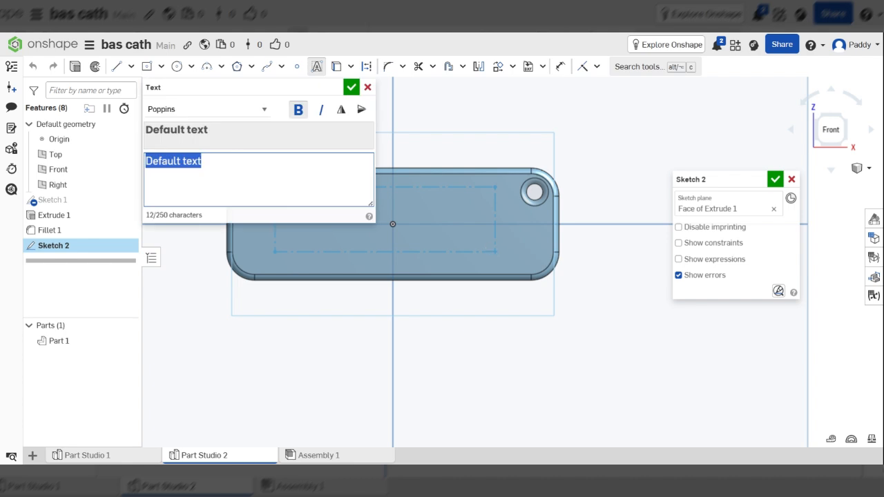
text(St. Padtrick)
key(BackSpace)
key(BackSpace)
key(BackSpace)
key(BackSpace)
key(BackSpace)
key(BackSpace)
text(trick's Day)
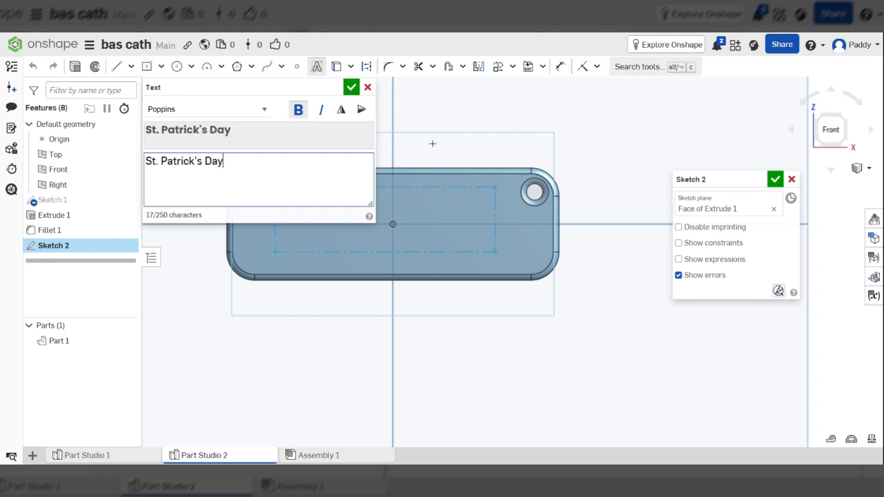
Try the Bebas Neue and Michroma fonts for the "St. Patrick's Day" text.
key(ctrl+a)
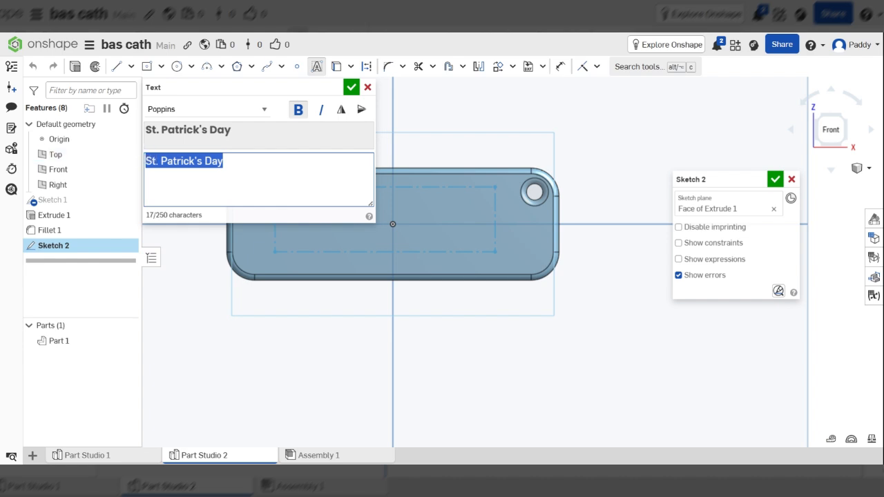
click(255, 111)
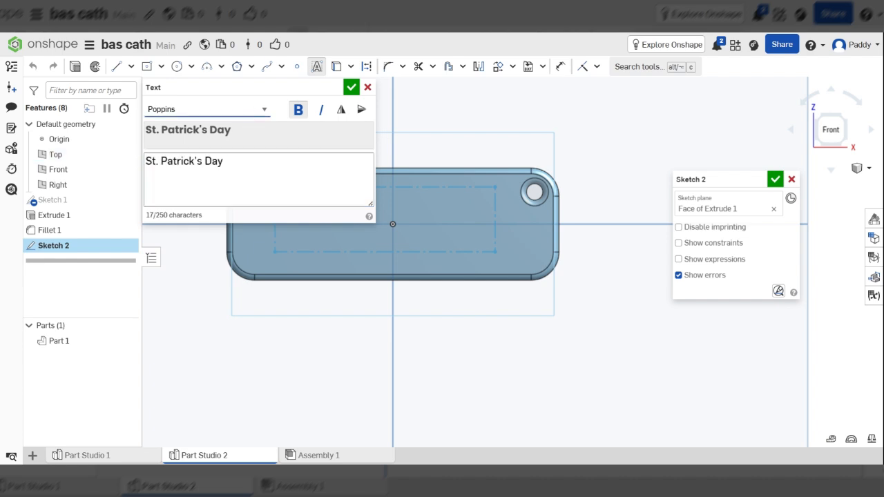
click(177, 135)
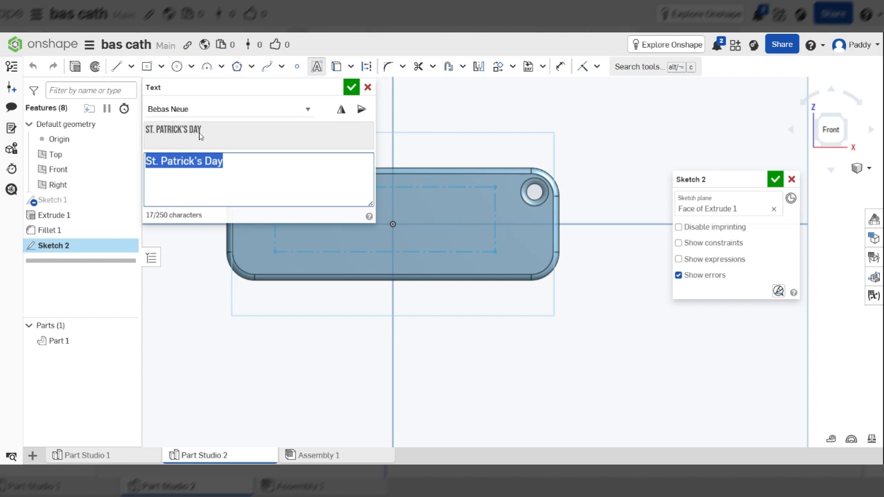
click(243, 113)
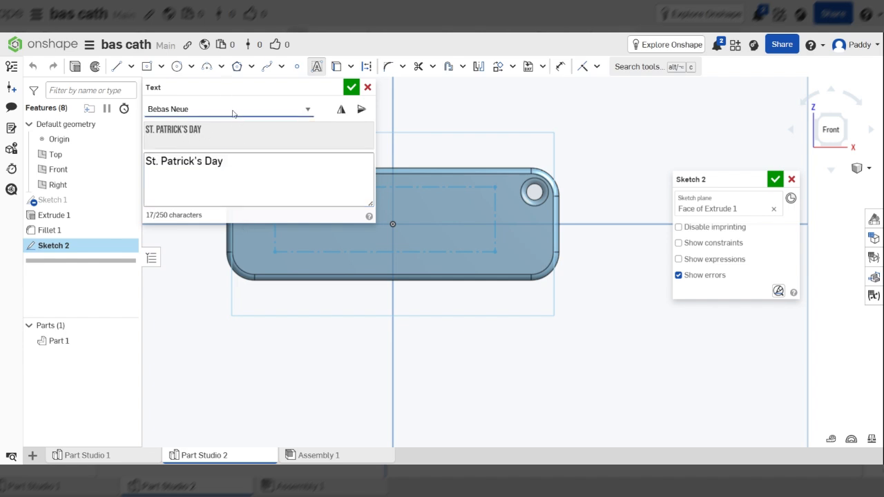
click(241, 161)
click(296, 109)
click(207, 200)
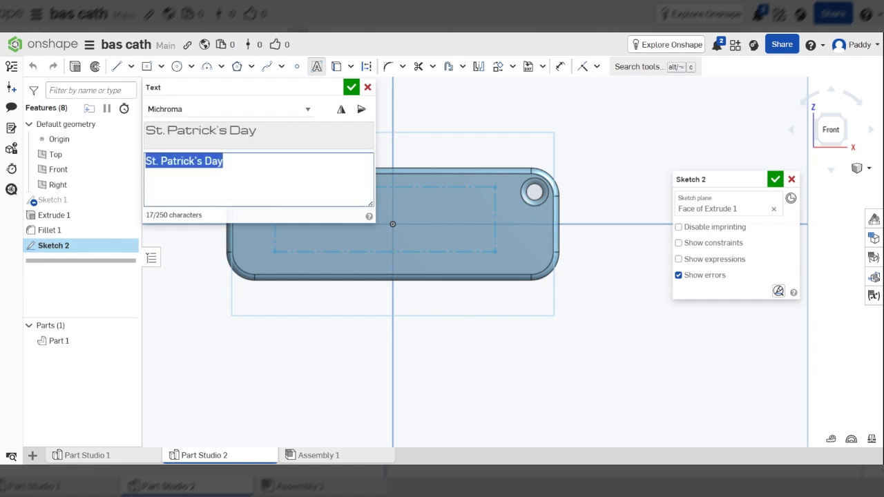
Set the text font to regular-weight Poppins and place the text in the sketch.
click(234, 114)
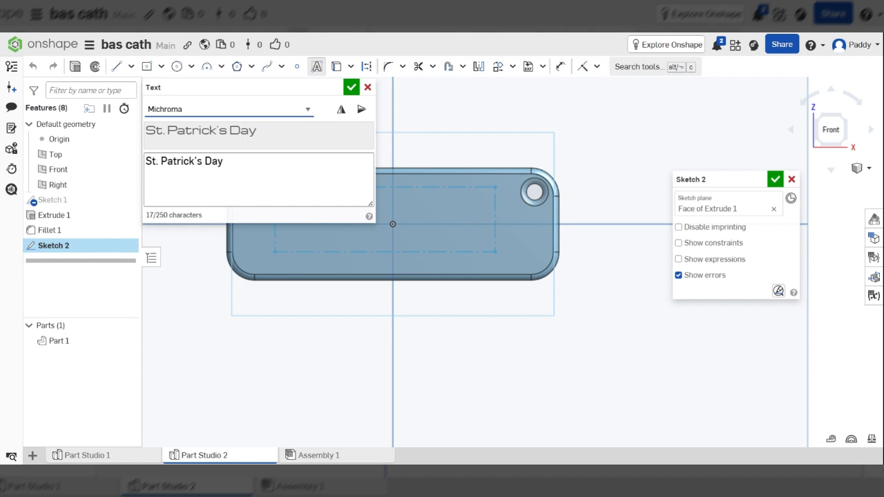
click(233, 215)
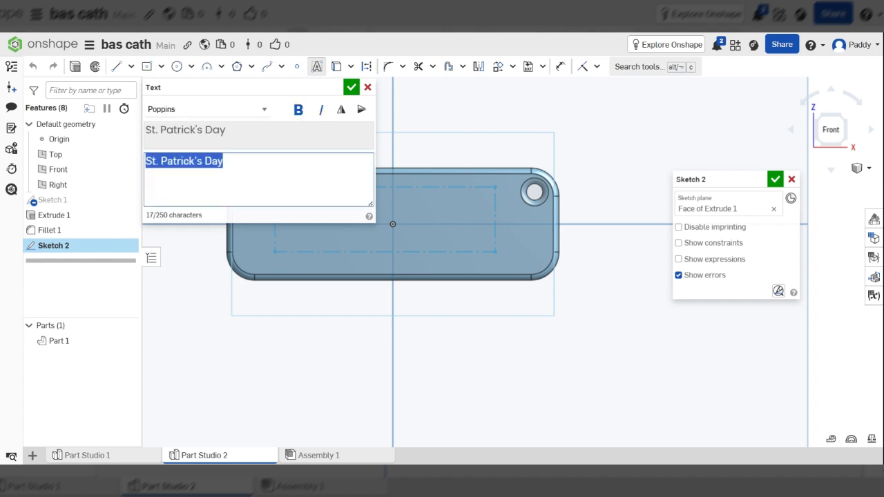
click(350, 88)
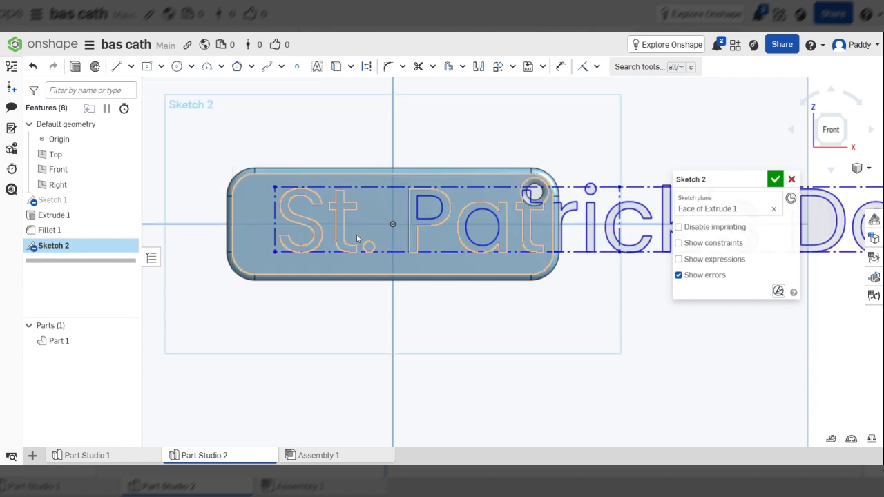
Dimension the lower edge of the text box to a length of 50 mm.
scroll(228, 223, down, 5)
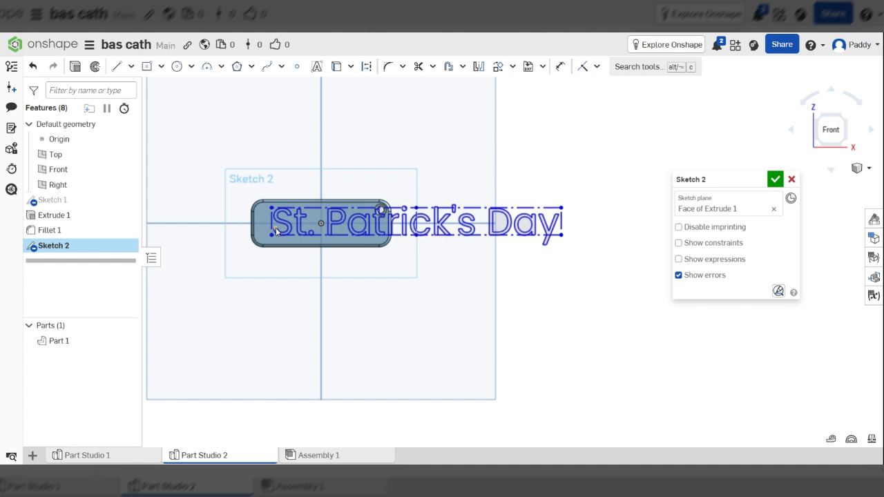
scroll(279, 231, up, 4)
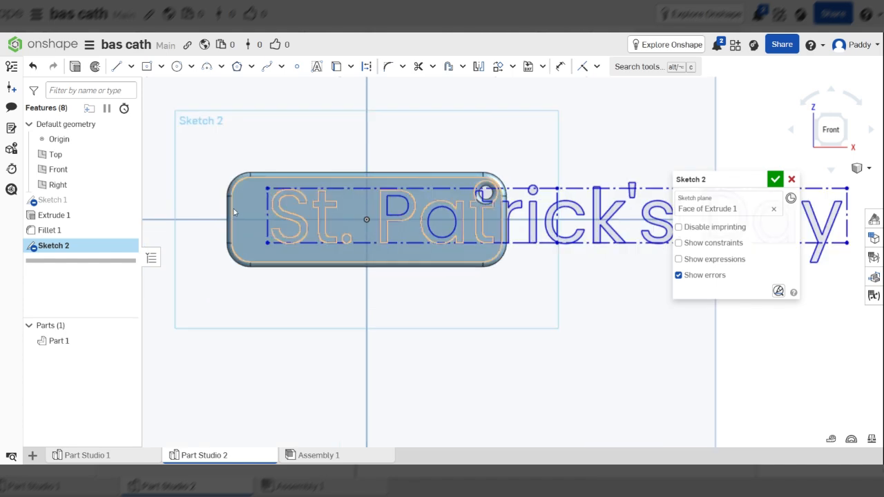
scroll(235, 213, down, 2)
scroll(267, 212, down, 2)
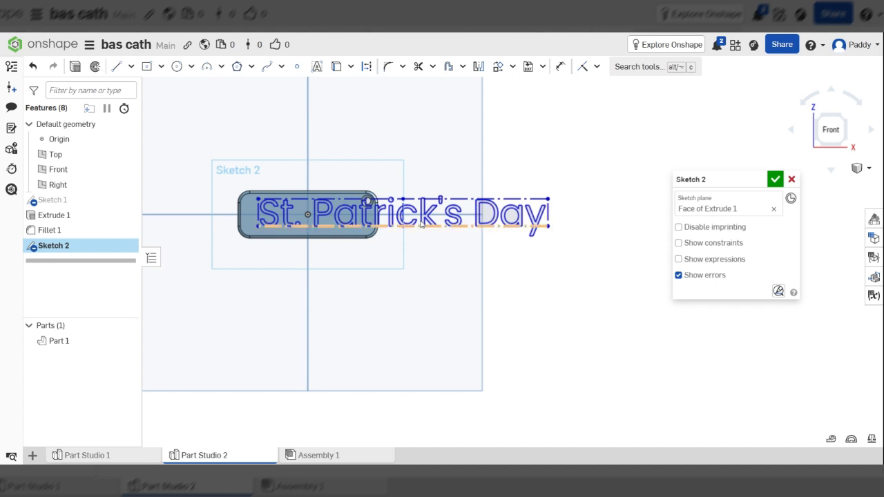
scroll(390, 218, up, 1)
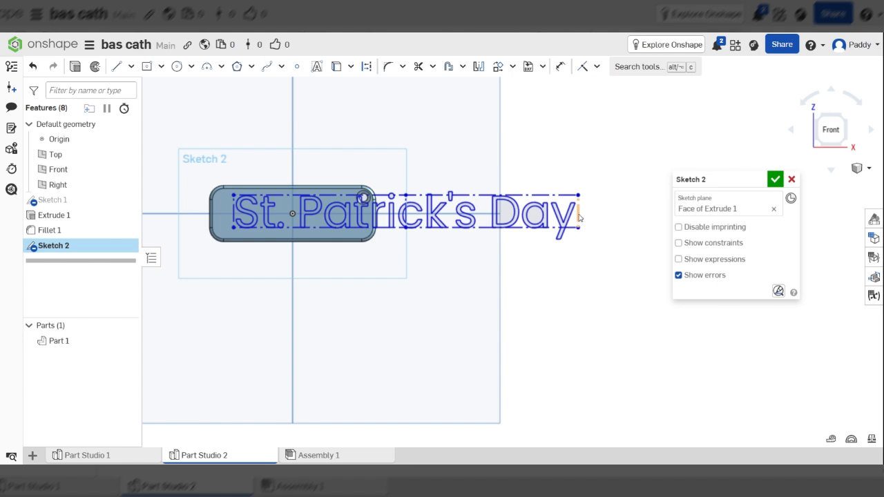
scroll(483, 225, up, 4)
scroll(510, 221, down, 3)
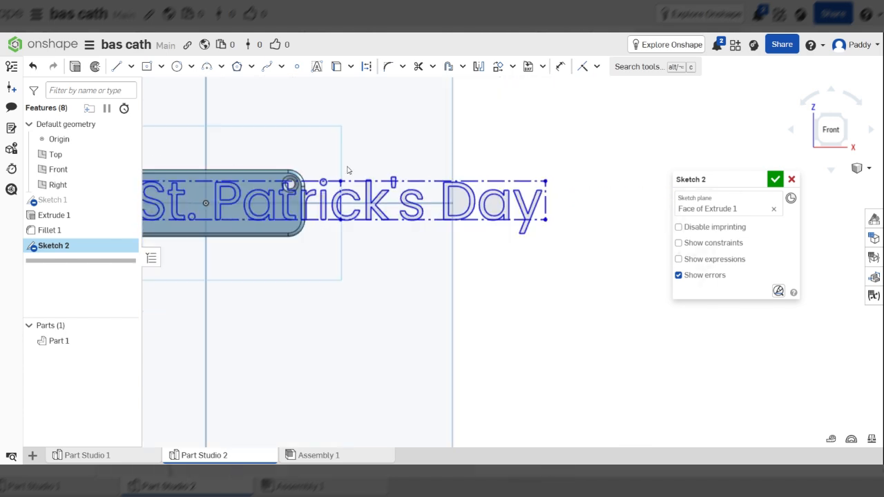
scroll(521, 241, up, 1)
scroll(538, 248, down, 3)
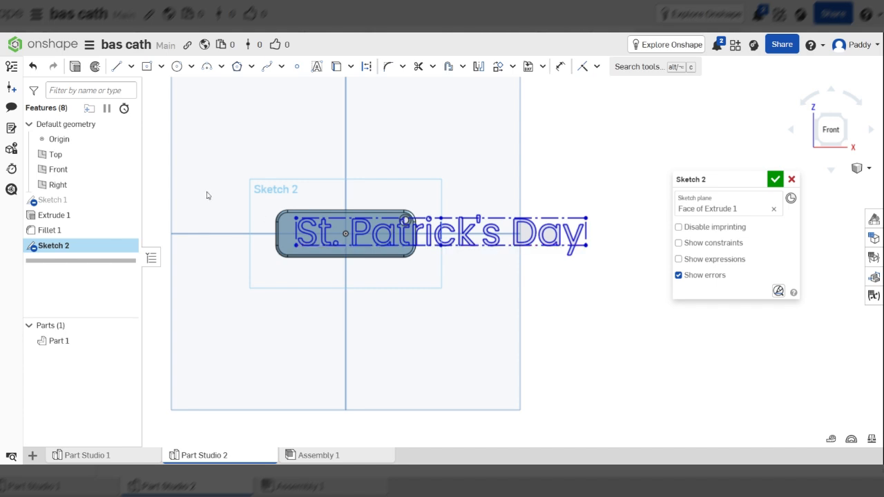
key(d)
click(450, 245)
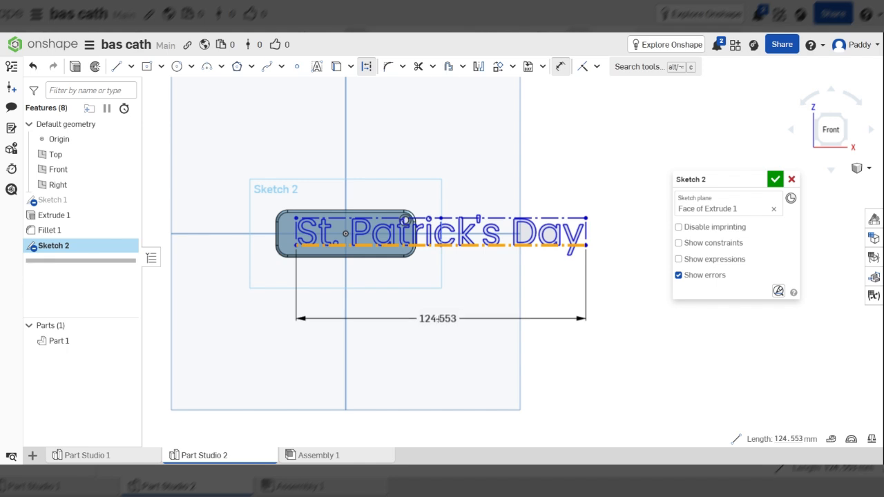
click(438, 319)
text(50)
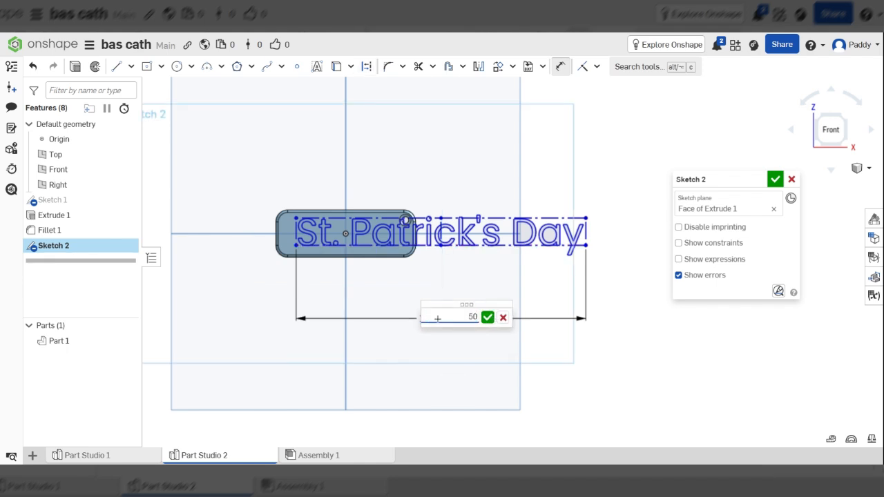
key(Return)
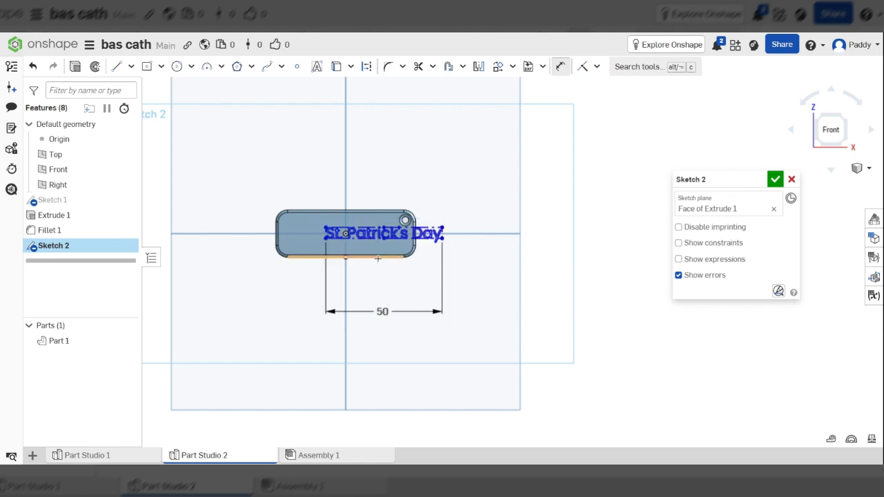
Use Transform to shift the whole text sideways so it sits centred across the width of the plate.
scroll(366, 228, up, 3)
scroll(607, 221, down, 2)
scroll(414, 253, up, 4)
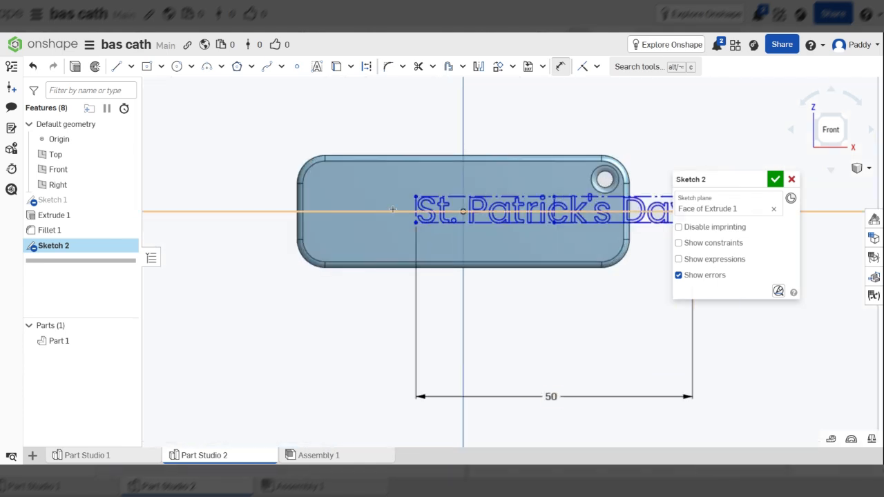
scroll(280, 194, down, 1)
scroll(262, 138, down, 1)
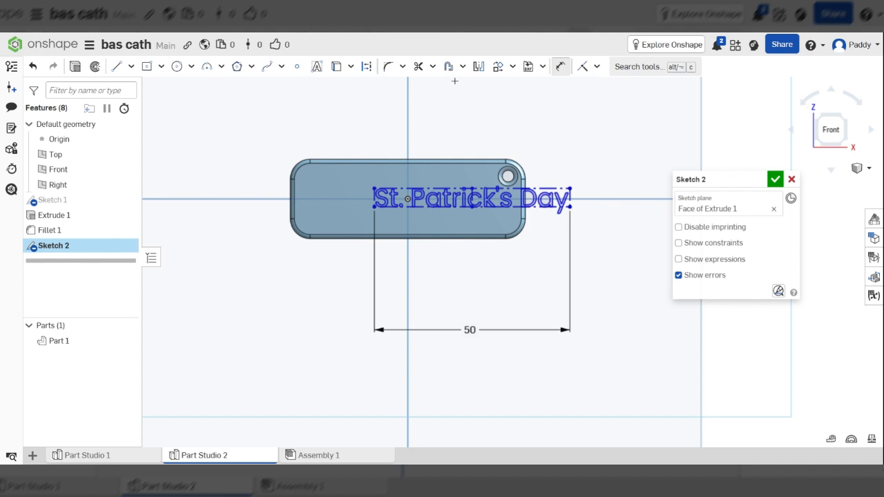
click(512, 66)
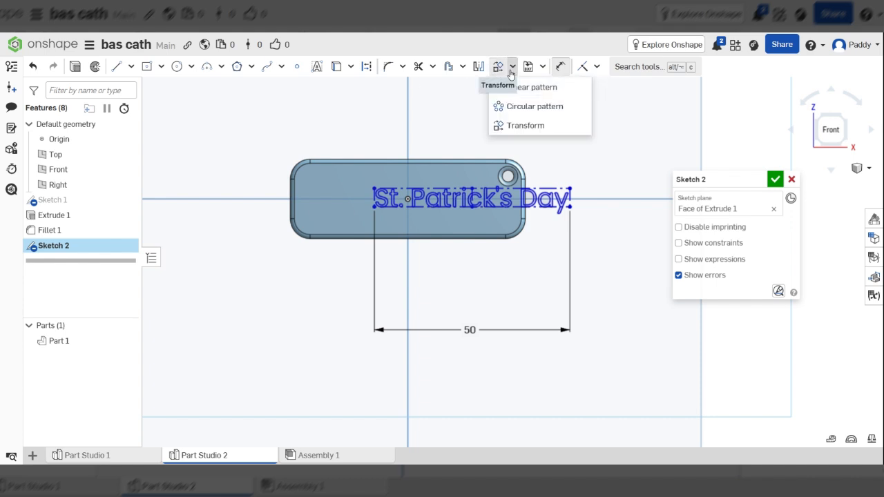
click(524, 126)
drag(352, 172, 602, 232)
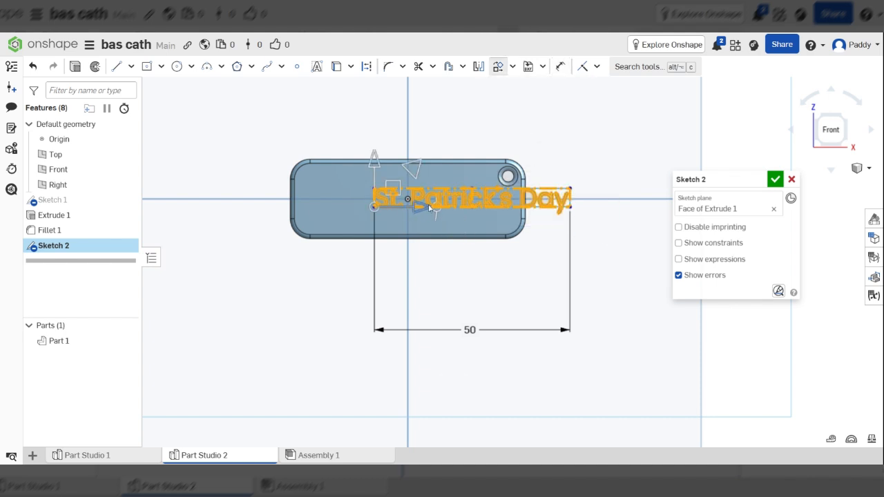
drag(422, 207, 310, 159)
drag(335, 207, 359, 211)
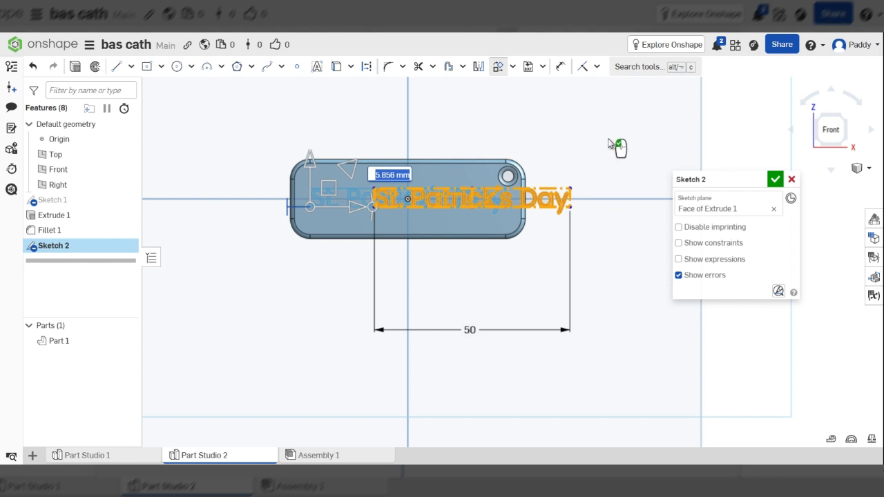
key(Escape)
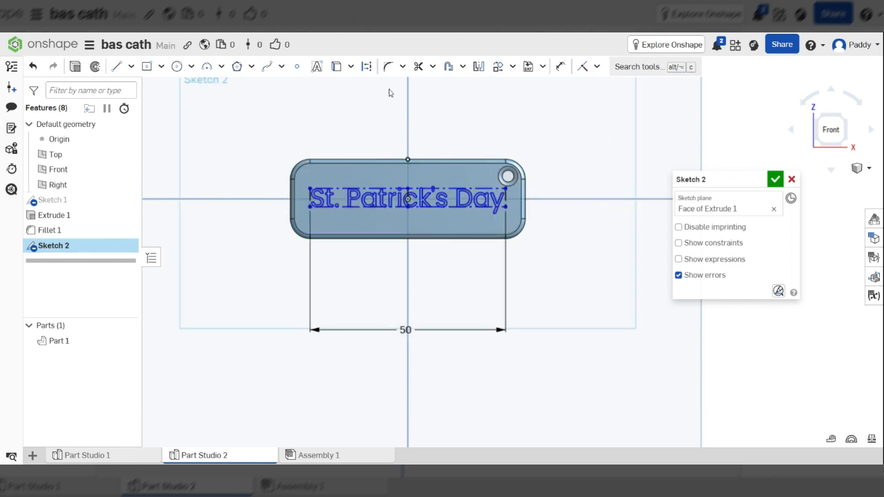
Extrude the sketched text 1 mm outward from the front face, adding it to the plate.
scroll(427, 197, up, 3)
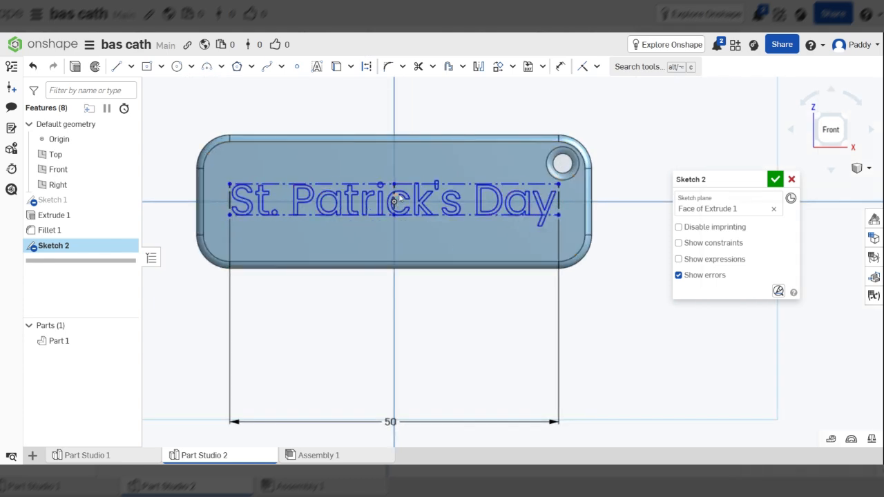
scroll(400, 198, up, 2)
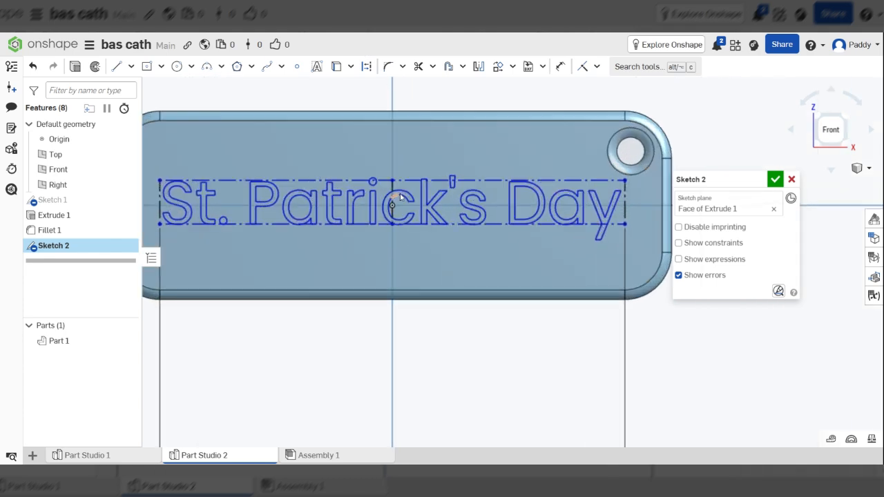
click(75, 67)
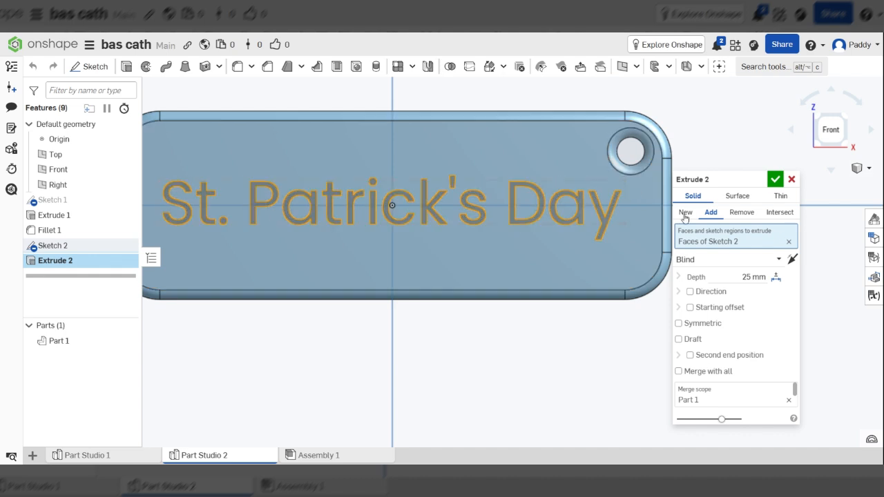
click(753, 277)
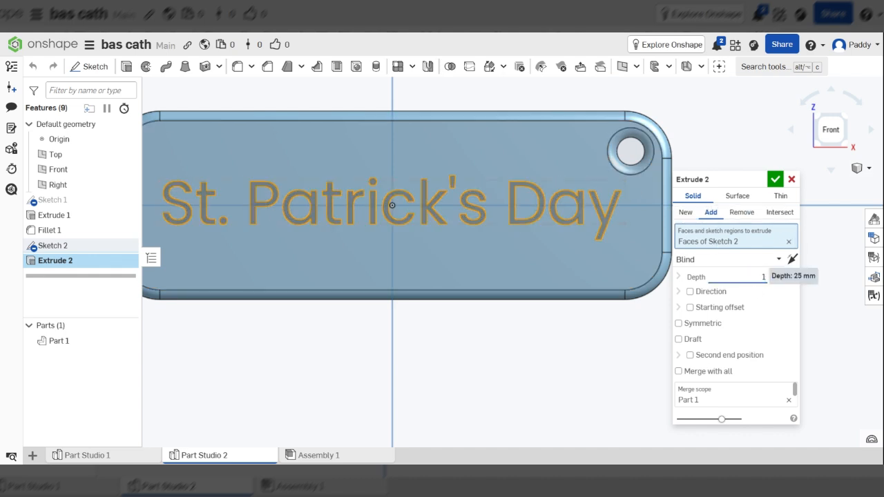
right_drag(554, 315, 716, 171)
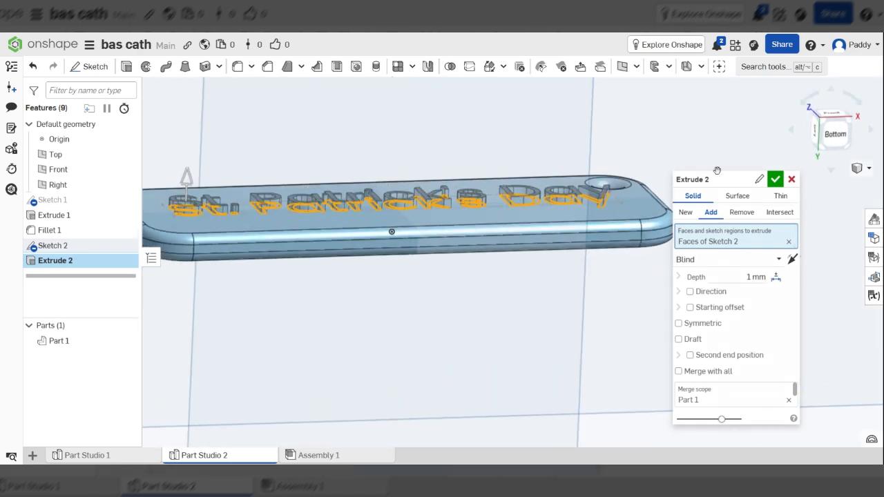
click(774, 180)
Edit the text extrusion so it removes material instead of adding it.
right_drag(774, 179, 604, 270)
scroll(598, 267, down, 3)
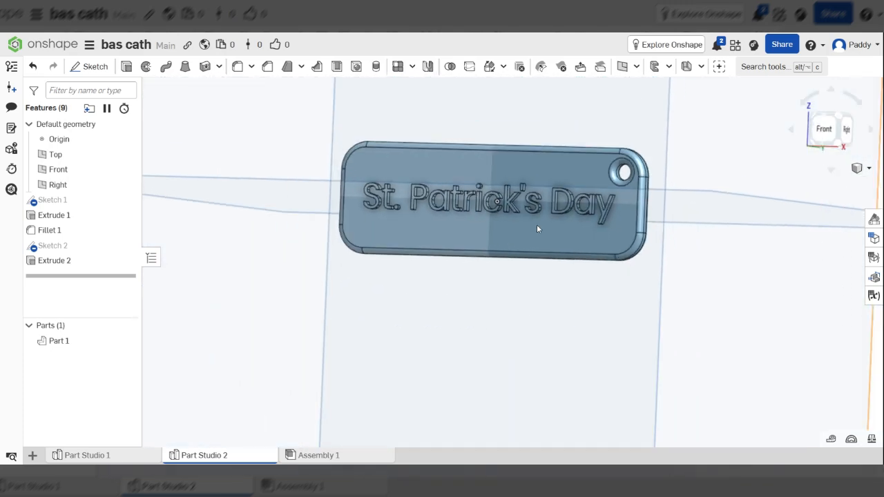
scroll(392, 153, up, 4)
right_drag(596, 197, 610, 172)
scroll(286, 247, down, 2)
scroll(659, 192, up, 1)
scroll(660, 192, up, 1)
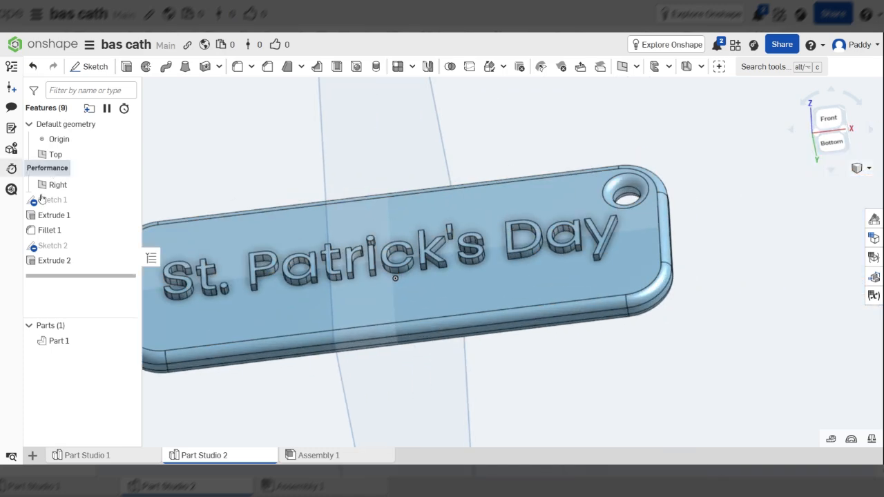
double_click(53, 260)
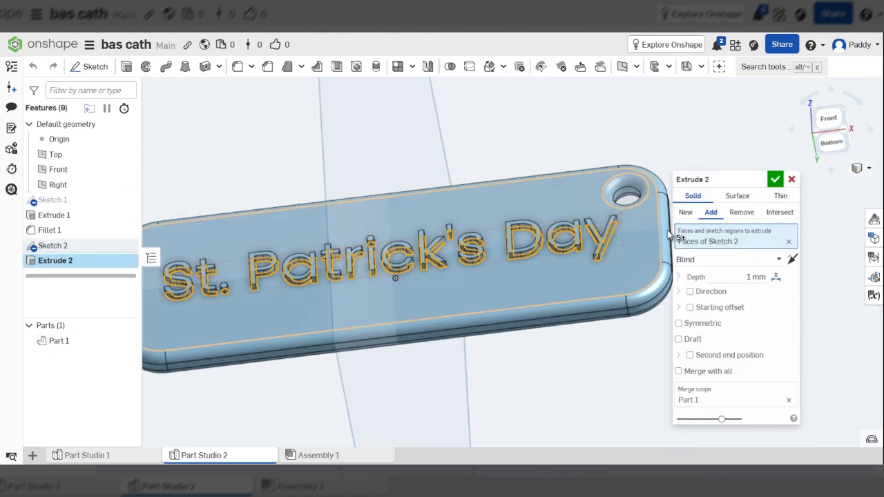
click(740, 212)
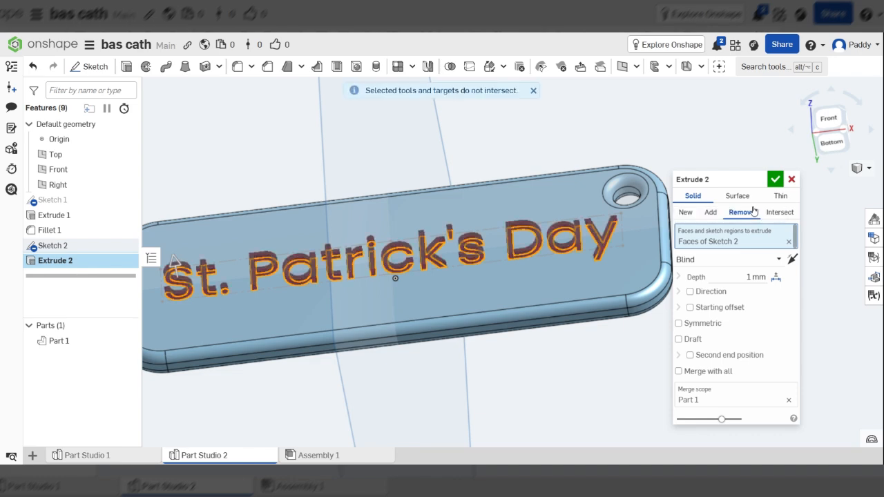
click(774, 179)
right_drag(550, 237, 563, 269)
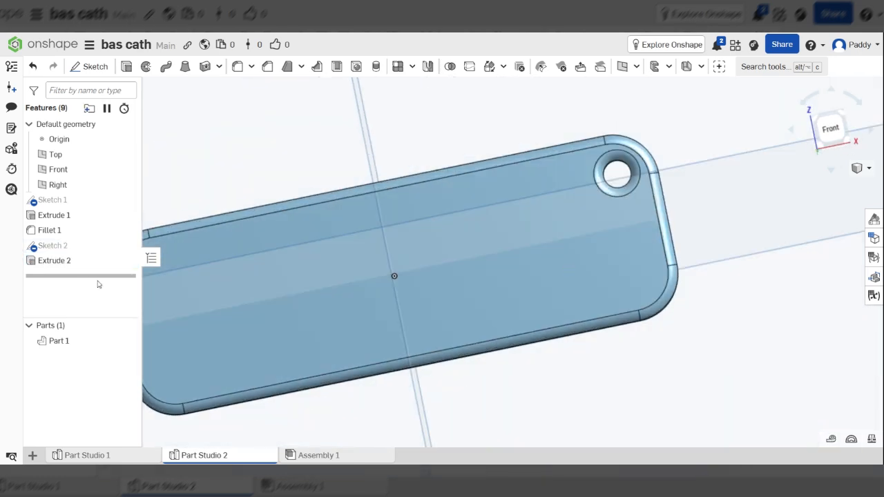
Reverse the direction of the text's remove extrusion so it cuts 1 mm into the plate.
double_click(125, 260)
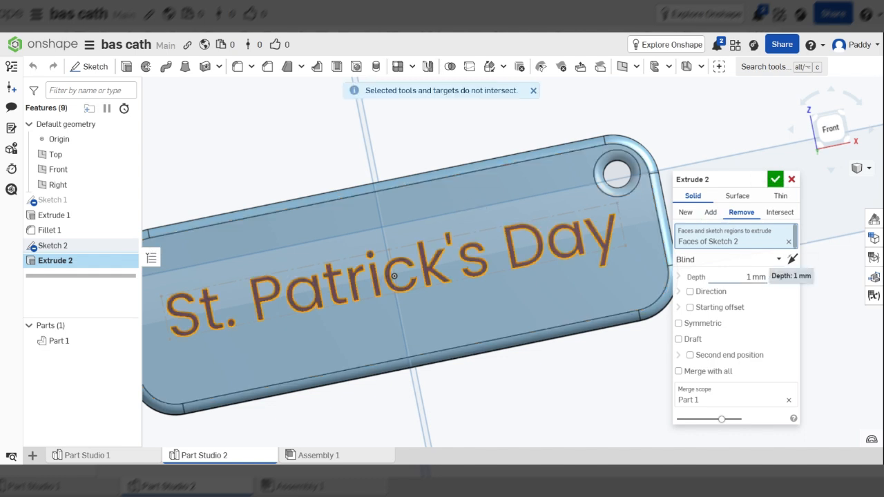
click(793, 260)
right_drag(670, 351, 637, 207)
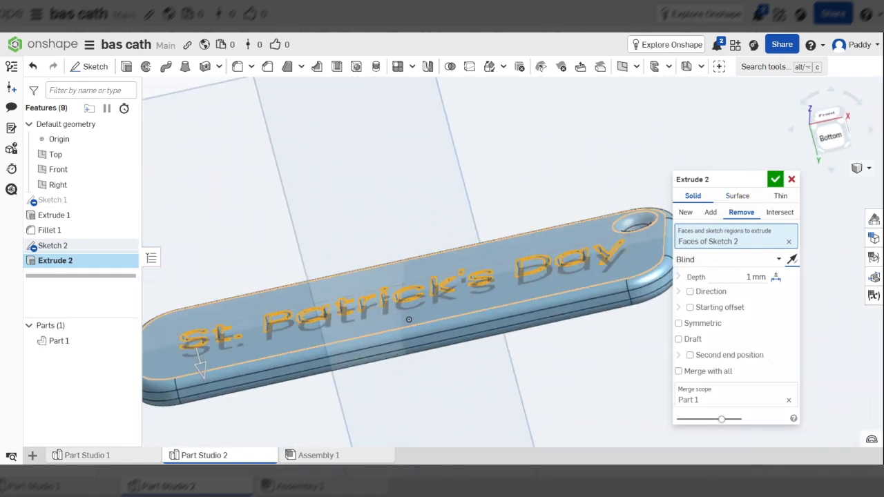
click(792, 260)
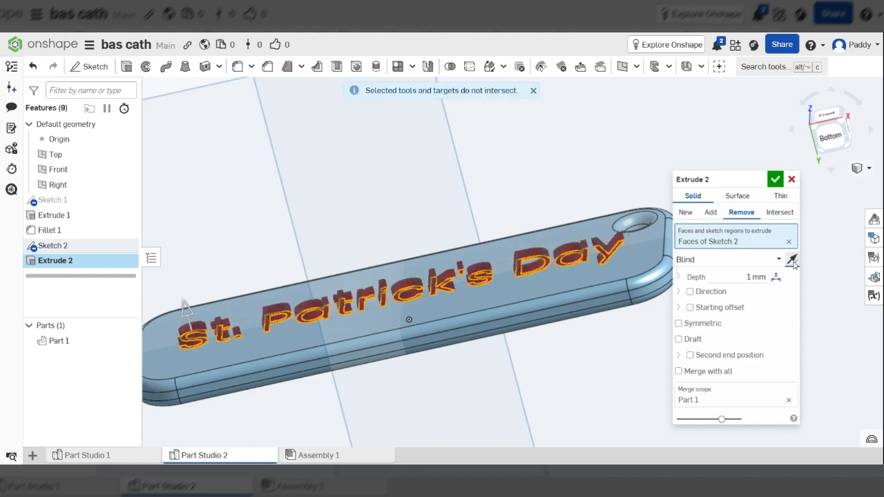
click(775, 273)
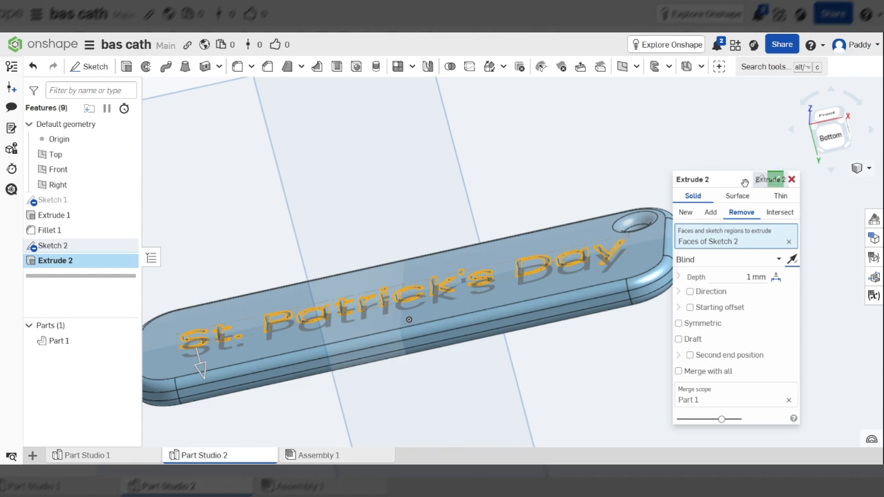
click(774, 179)
Examine the engraved lettering on the tag's front face from several angles and distances.
right_drag(510, 217, 726, 203)
scroll(590, 203, down, 4)
scroll(437, 254, up, 4)
scroll(726, 203, down, 5)
scroll(624, 194, up, 4)
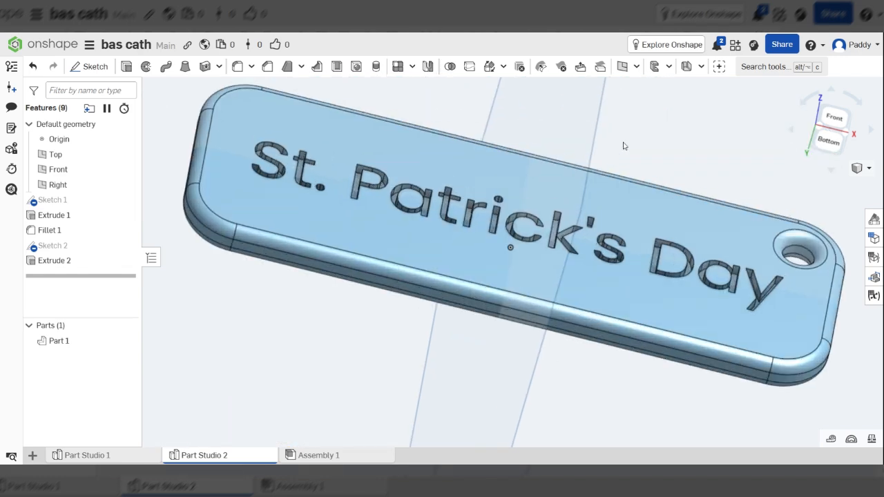
right_drag(540, 193, 536, 214)
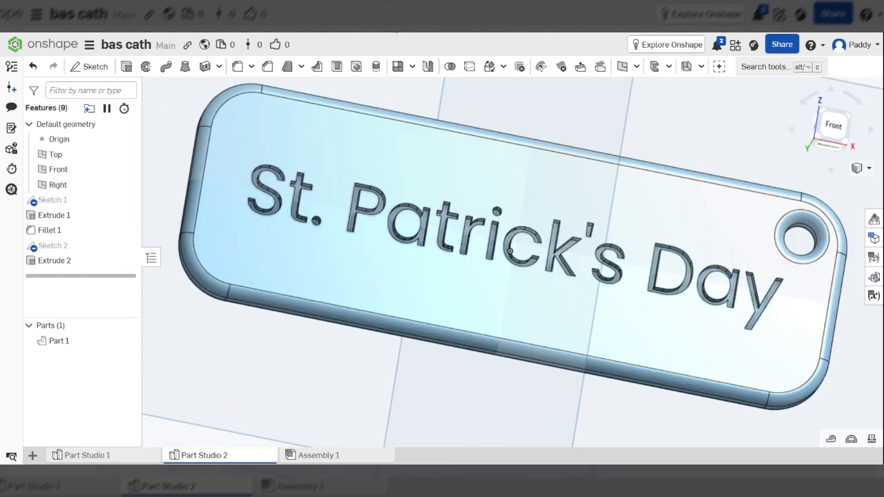
mouse_move(588, 245)
right_down()
mouse_move(517, 272)
mouse_move(497, 256)
mouse_move(599, 258)
mouse_move(572, 256)
right_up()
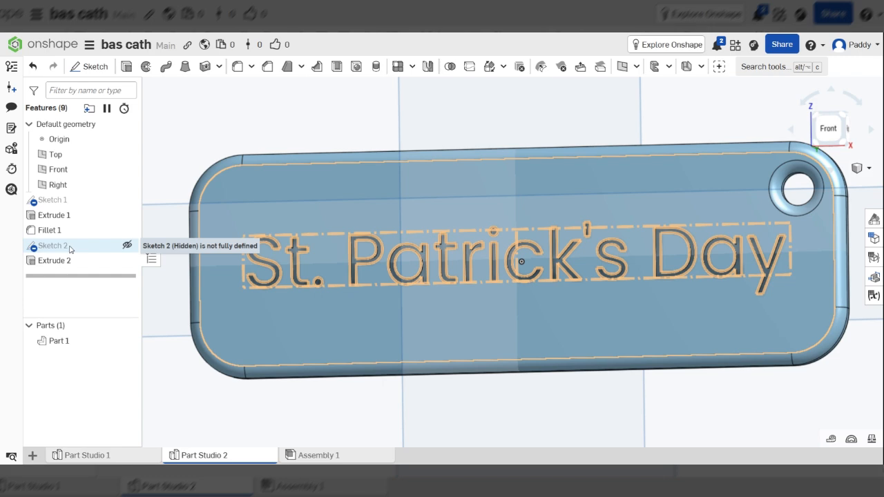
Edit the text in the lettering sketch so it reads "St. Paddy's Day".
double_click(70, 246)
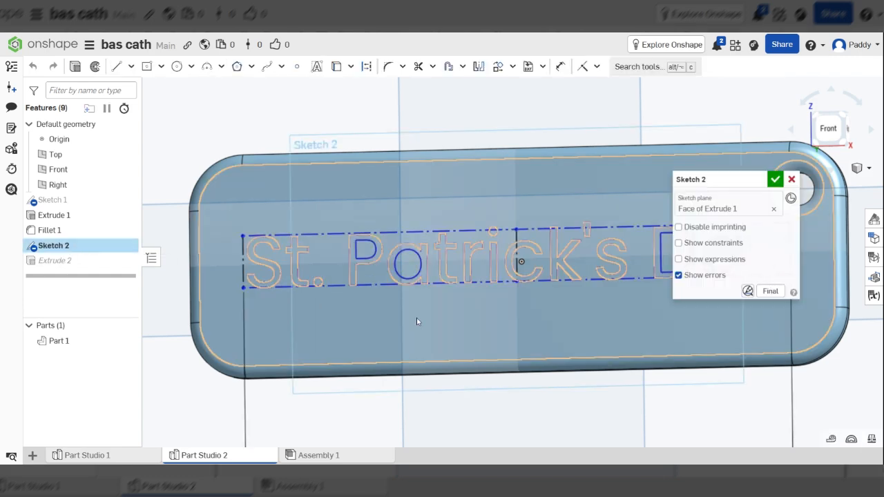
scroll(457, 263, up, 6)
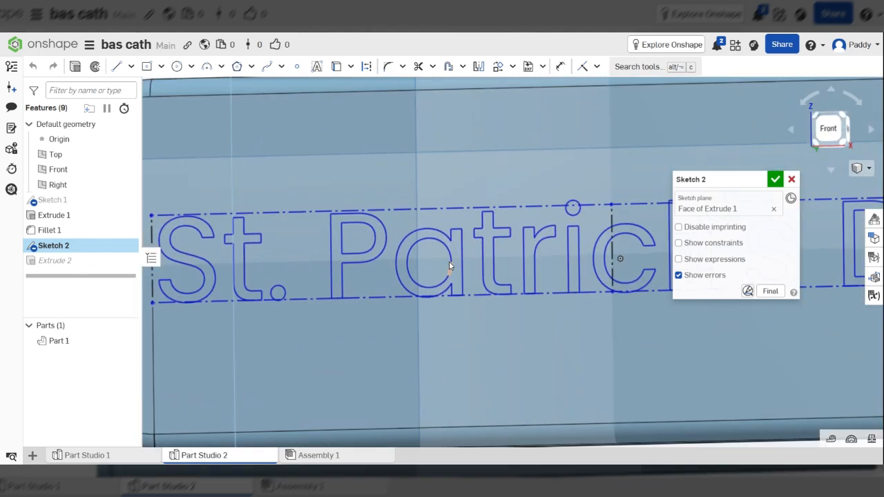
scroll(457, 263, up, 3)
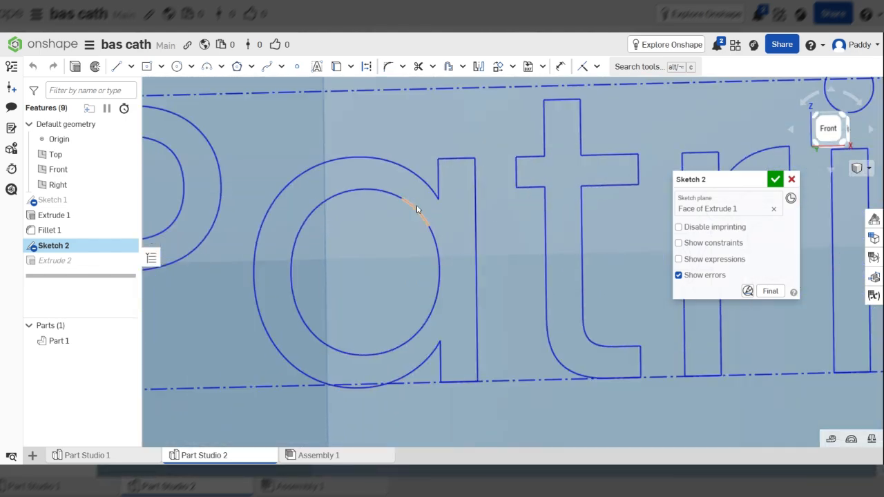
right_click(419, 177)
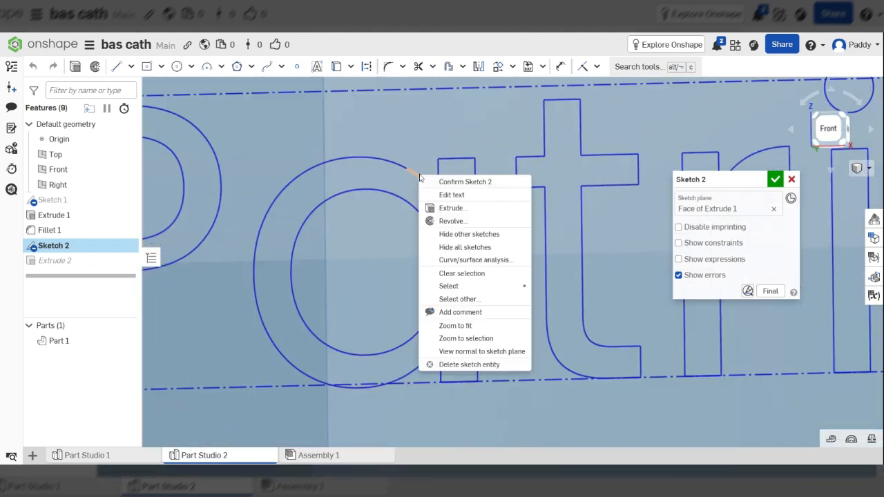
click(469, 198)
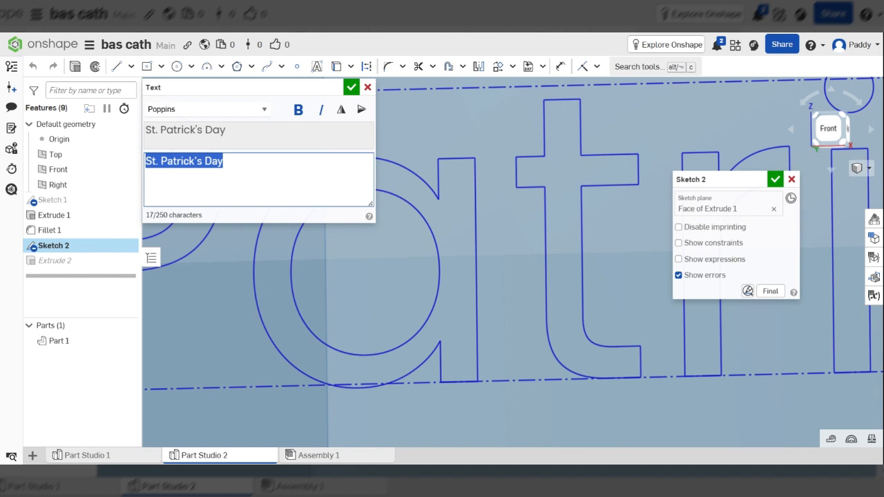
click(194, 161)
key(BackSpace)
key(BackSpace)
key(BackSpace)
key(BackSpace)
key(BackSpace)
text(ddy)
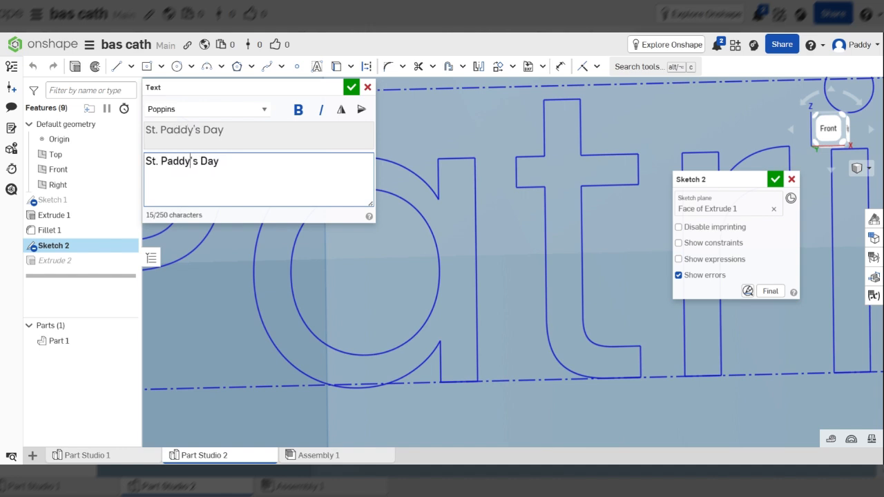
Change the lettering's font to Allerta Stencil, apply the text edit and finish the sketch.
drag(219, 161, 79, 179)
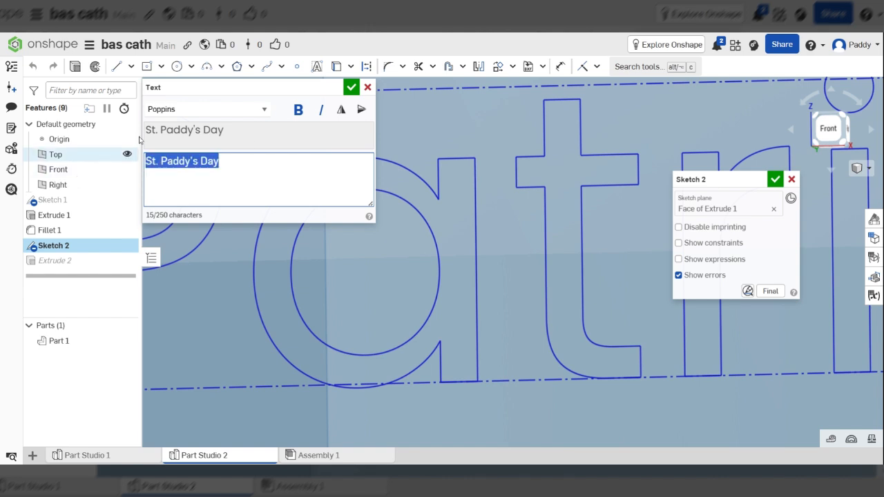
click(263, 112)
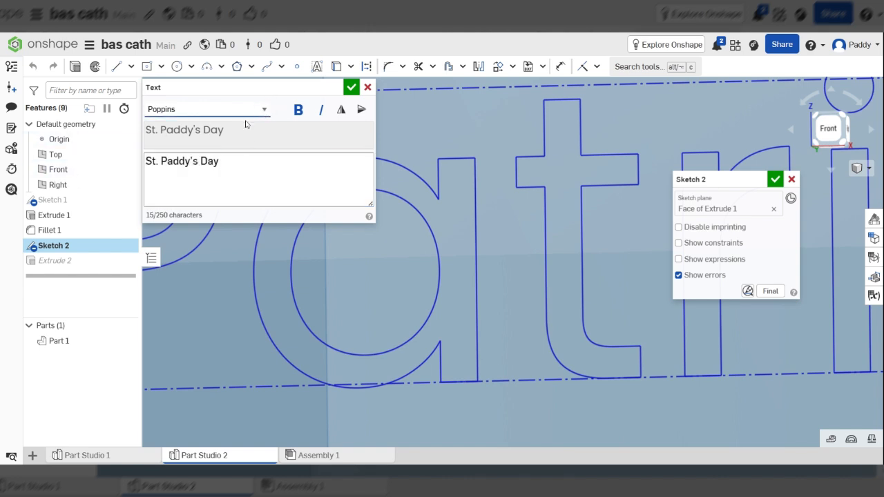
click(245, 124)
click(228, 111)
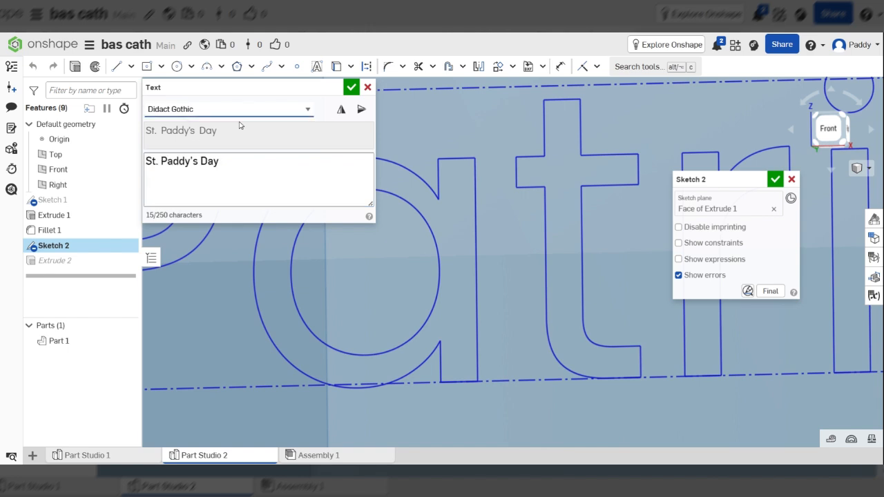
click(203, 145)
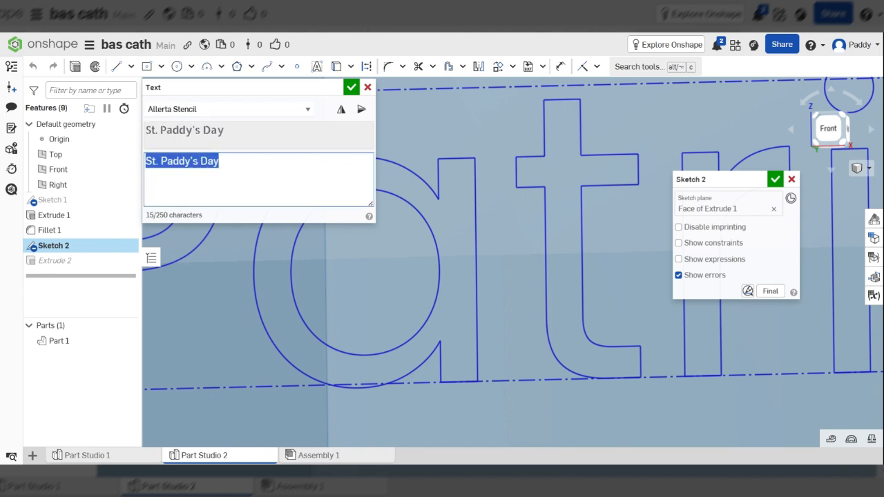
click(352, 88)
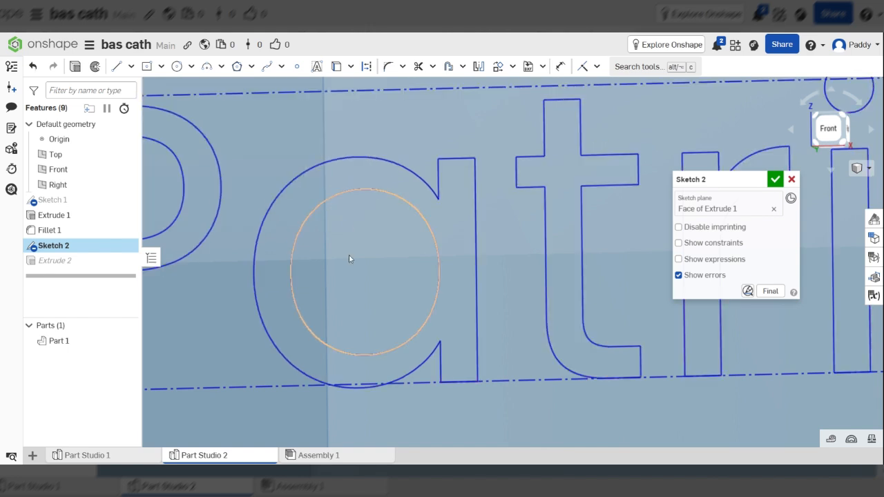
scroll(335, 226, down, 10)
scroll(456, 234, down, 2)
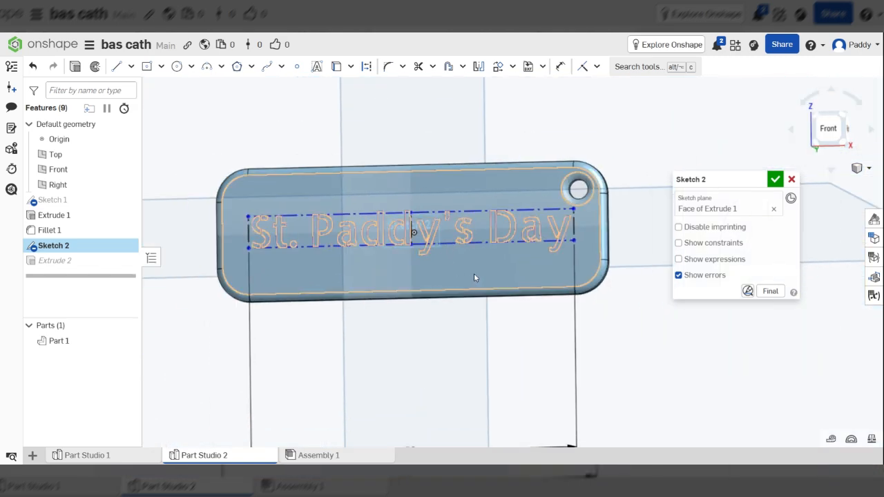
scroll(298, 114, down, 3)
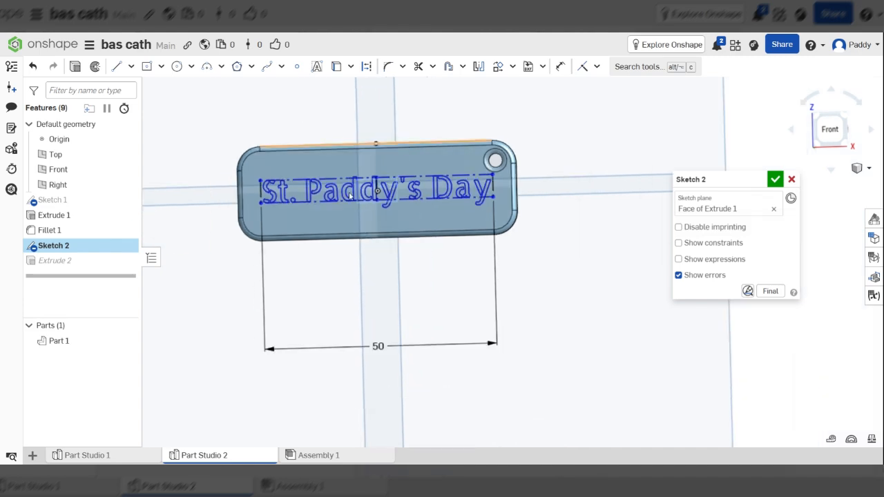
scroll(425, 201, up, 2)
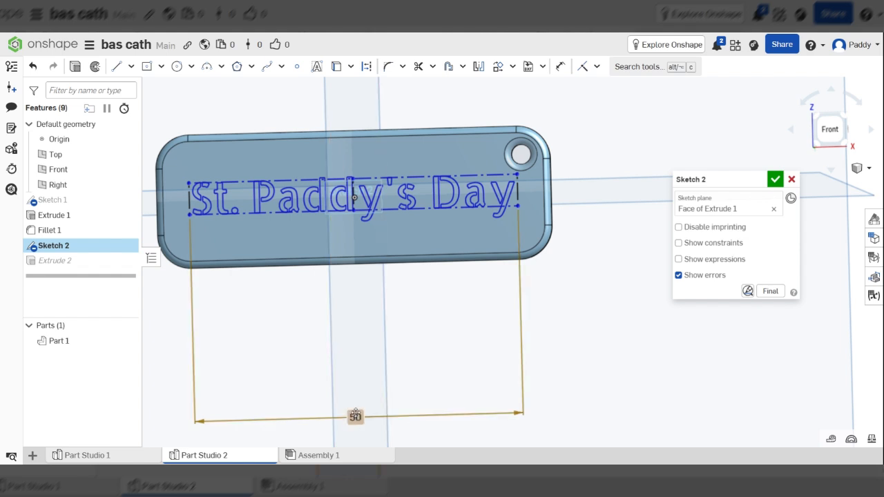
right_drag(463, 234, 479, 233)
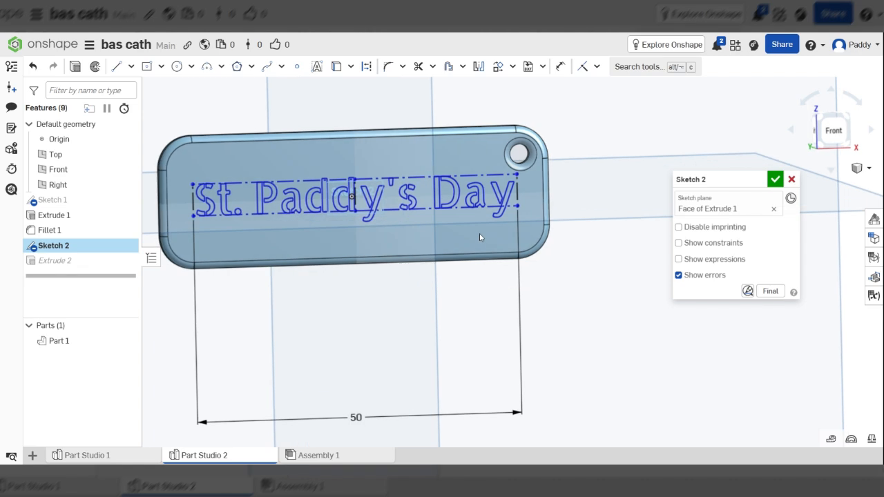
click(776, 181)
Examine the updated stencil engraving on the finished keyring tag, both close up and as a whole.
right_drag(454, 213, 441, 176)
scroll(386, 219, up, 3)
scroll(571, 216, down, 4)
scroll(530, 230, up, 5)
scroll(611, 182, down, 5)
scroll(566, 231, up, 3)
scroll(552, 179, down, 1)
mouse_move(577, 197)
right_down()
mouse_move(576, 238)
mouse_move(651, 262)
mouse_move(583, 218)
mouse_move(583, 196)
right_up()
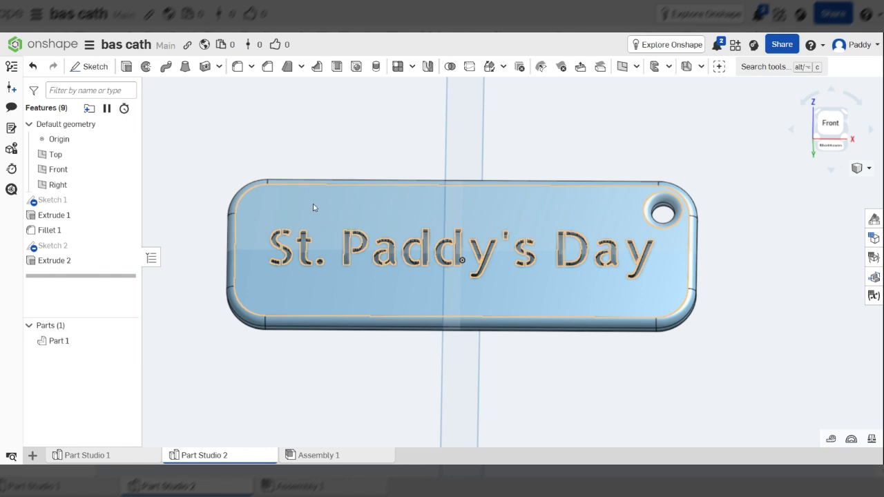
mouse_move(485, 226)
right_down()
mouse_move(491, 203)
mouse_move(479, 219)
mouse_move(487, 233)
right_up()
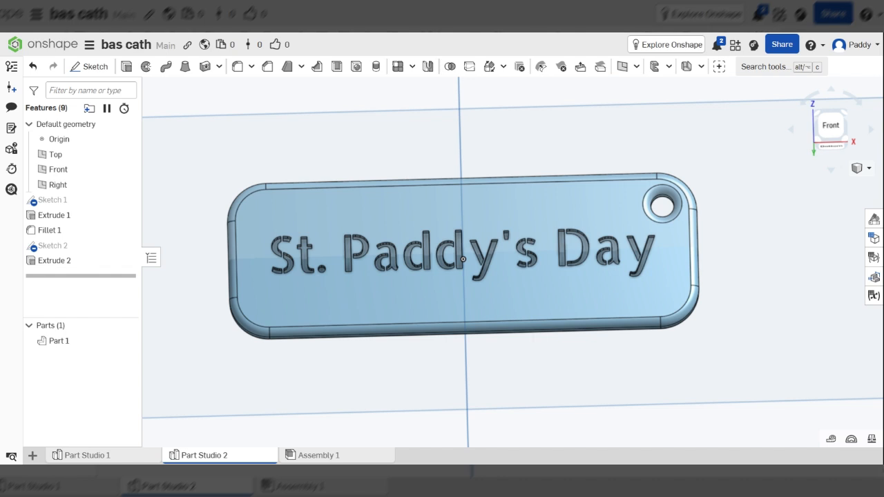